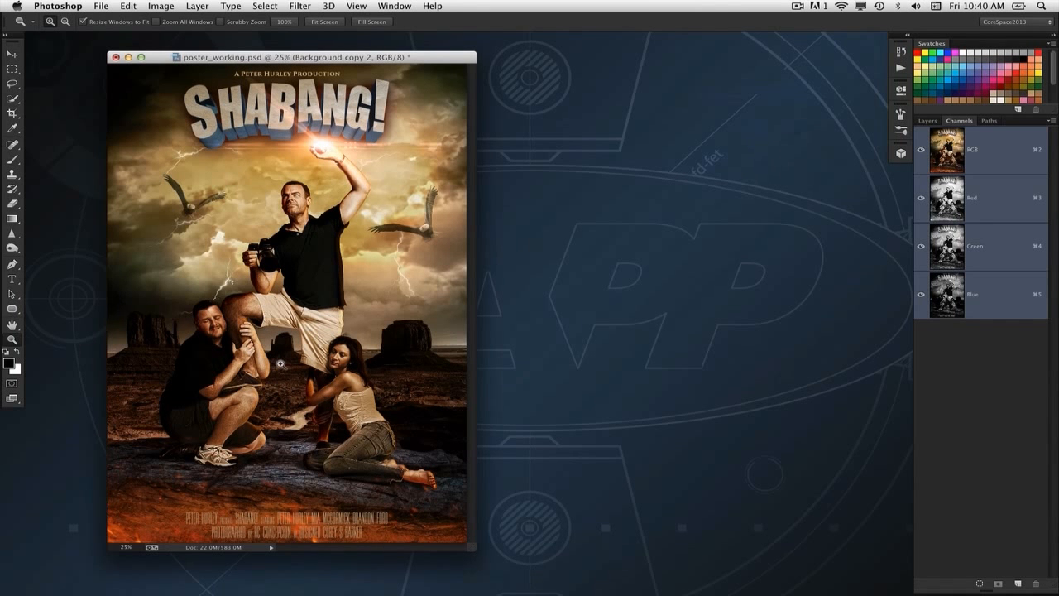
Minimize the finished poster document and bring up the blank start.psd document for the new composite
{"action": "left_click", "coordinate": [128, 58]}
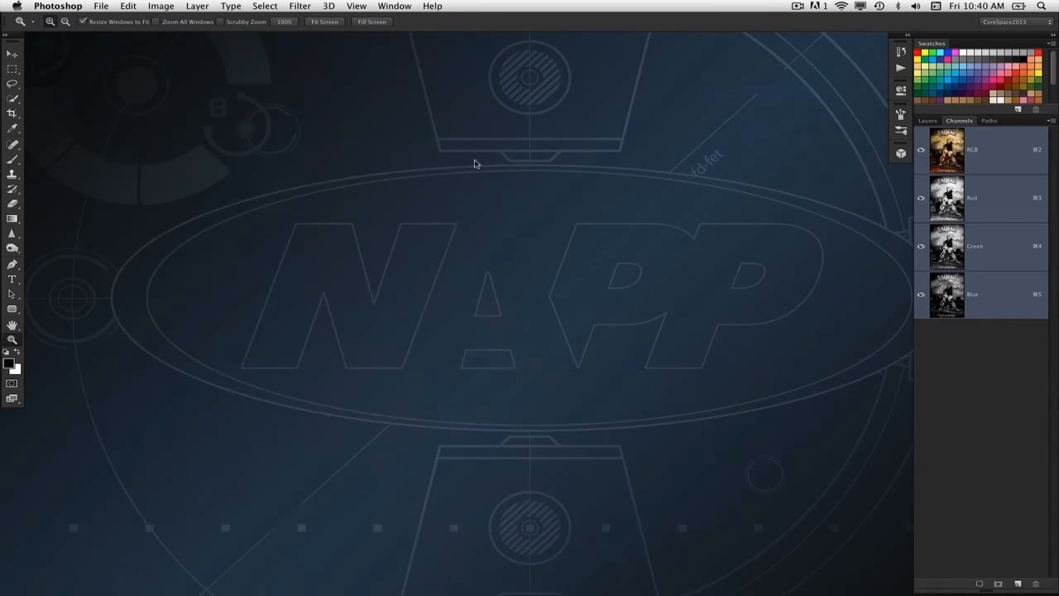
{"action": "mouse_move", "coordinate": [637, 584]}
{"action": "left_click", "coordinate": [732, 582]}
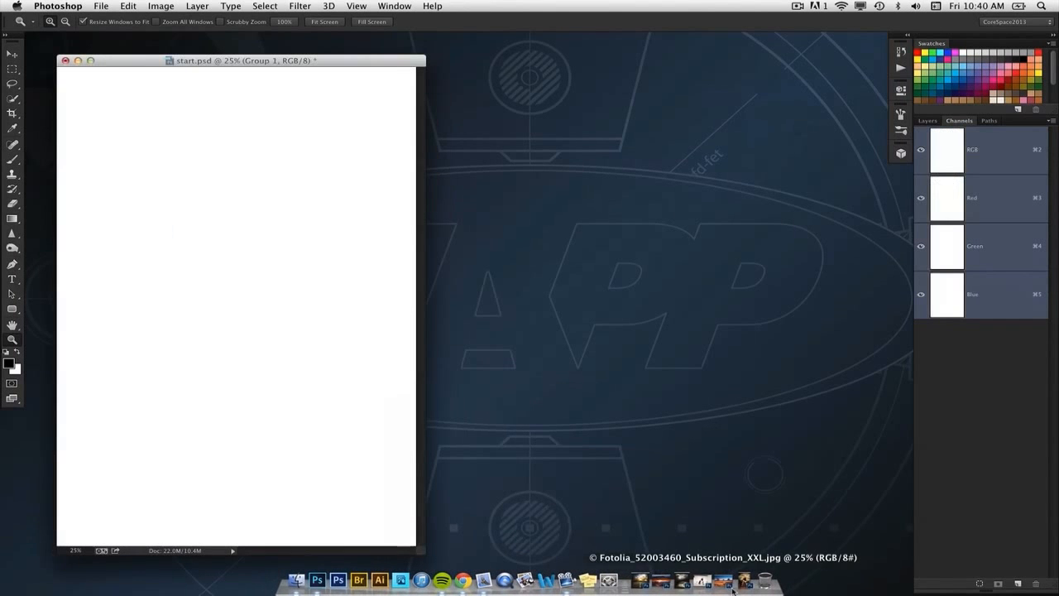
{"action": "left_click_drag", "start_coordinate": [343, 67], "coordinate": [368, 57]}
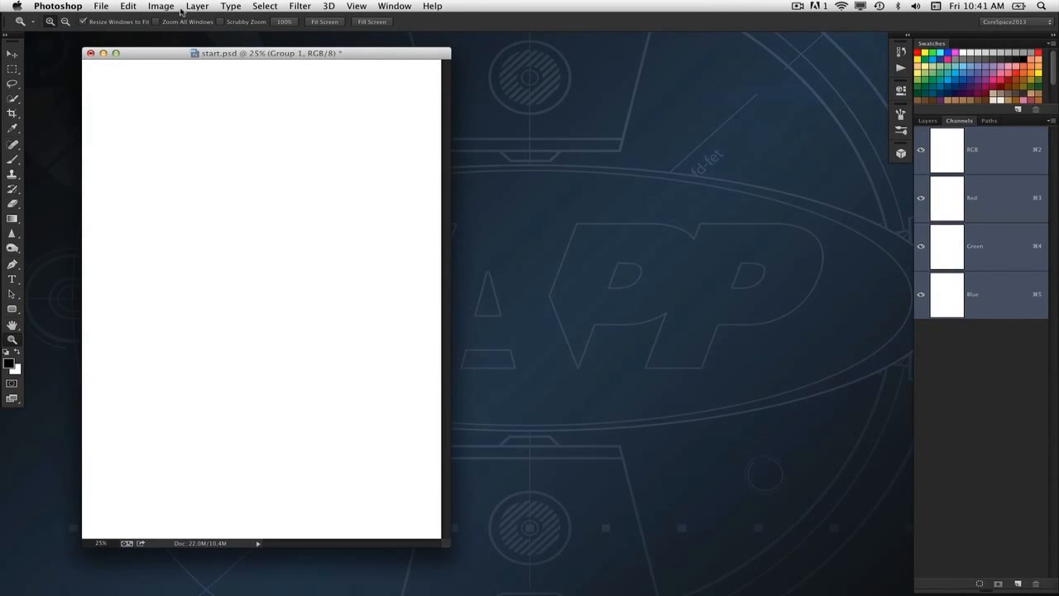
Check the dimensions and resolution of start.psd in the Image Size dialog and close it without changes
{"action": "left_click", "coordinate": [161, 6]}
{"action": "left_click", "coordinate": [207, 106]}
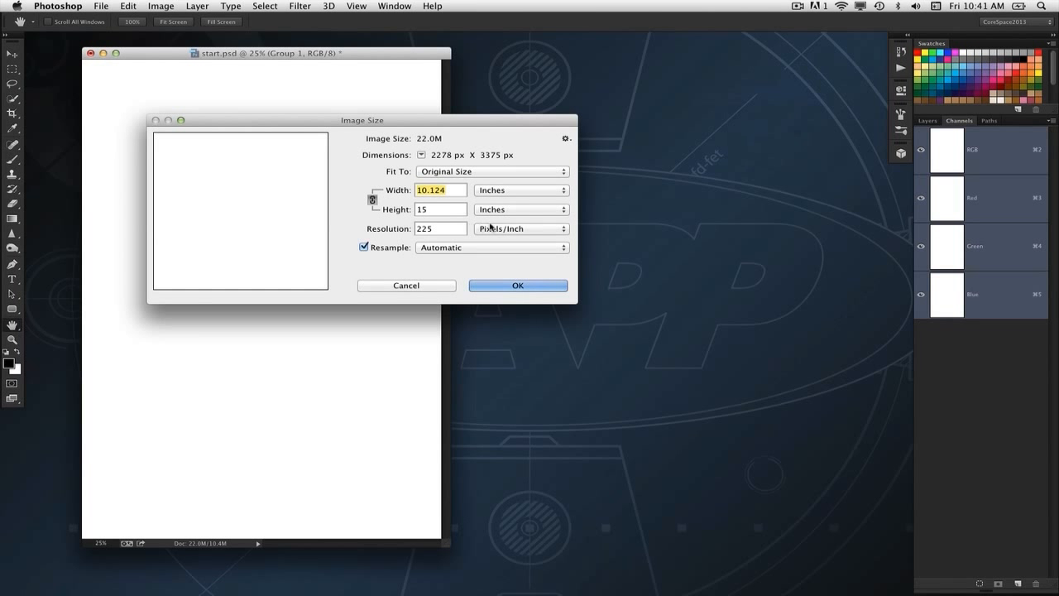
{"action": "left_click", "coordinate": [437, 285]}
{"action": "left_click_drag", "start_coordinate": [364, 54], "coordinate": [356, 54]}
Restore the desert photo Fotolia_52003460_Subscription_XXL.jpg and place its window so the start.psd canvas is exposed
{"action": "mouse_move", "coordinate": [587, 595]}
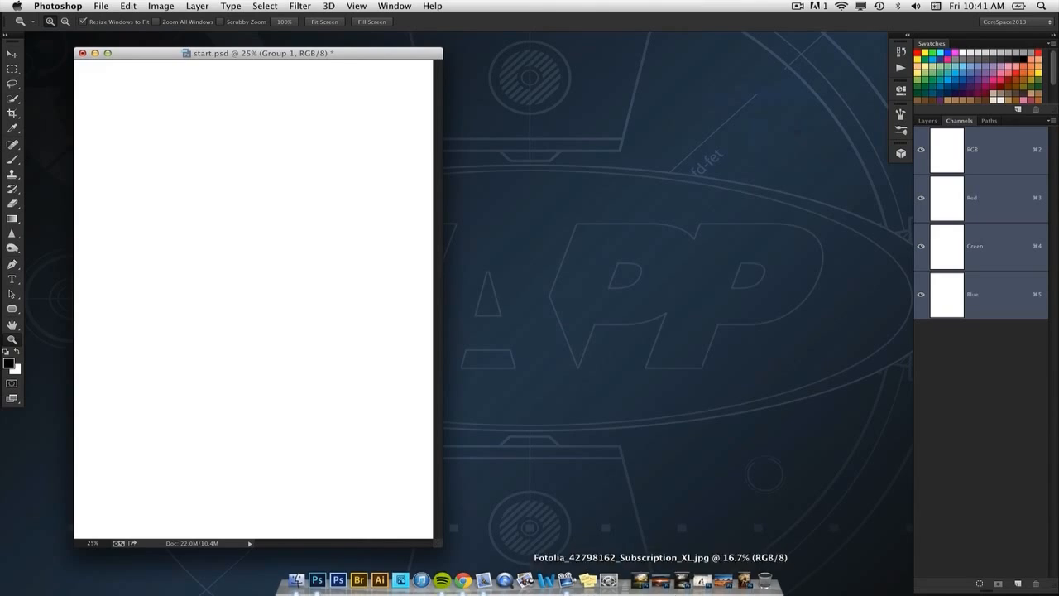
{"action": "left_click", "coordinate": [723, 582]}
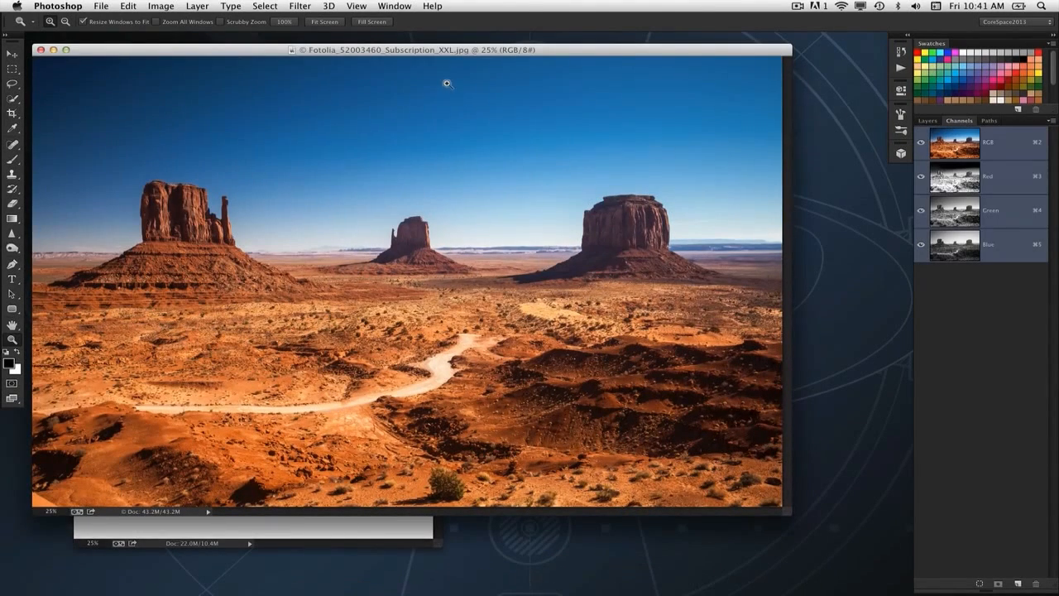
{"action": "left_click_drag", "start_coordinate": [448, 55], "coordinate": [498, 63]}
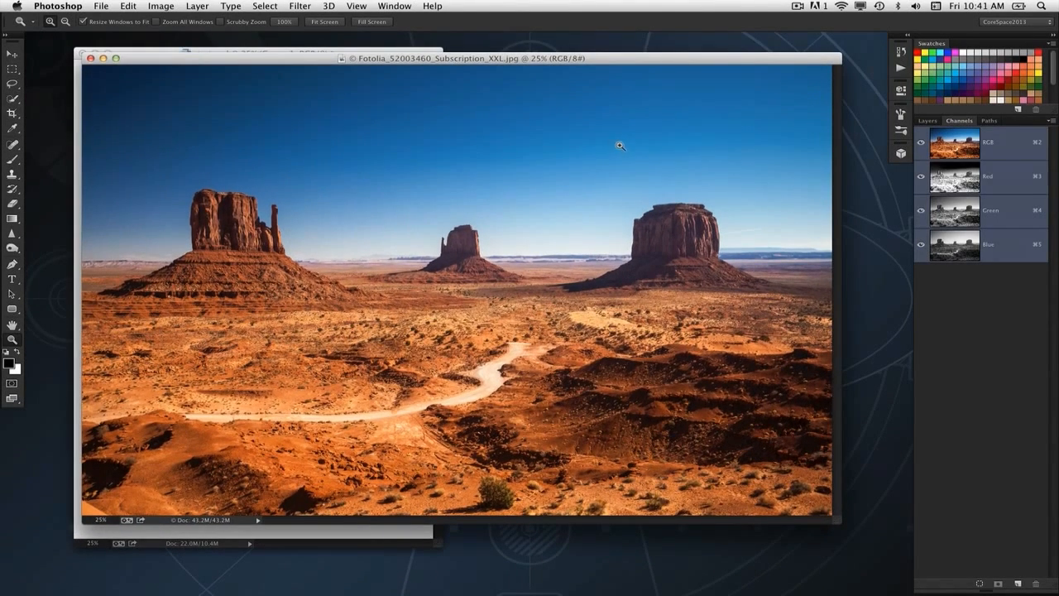
{"action": "left_click_drag", "start_coordinate": [293, 60], "coordinate": [513, 91]}
Copy the whole desert photo into start.psd as a new layer with the Move tool and minimize the source photo
{"action": "left_click", "coordinate": [13, 55]}
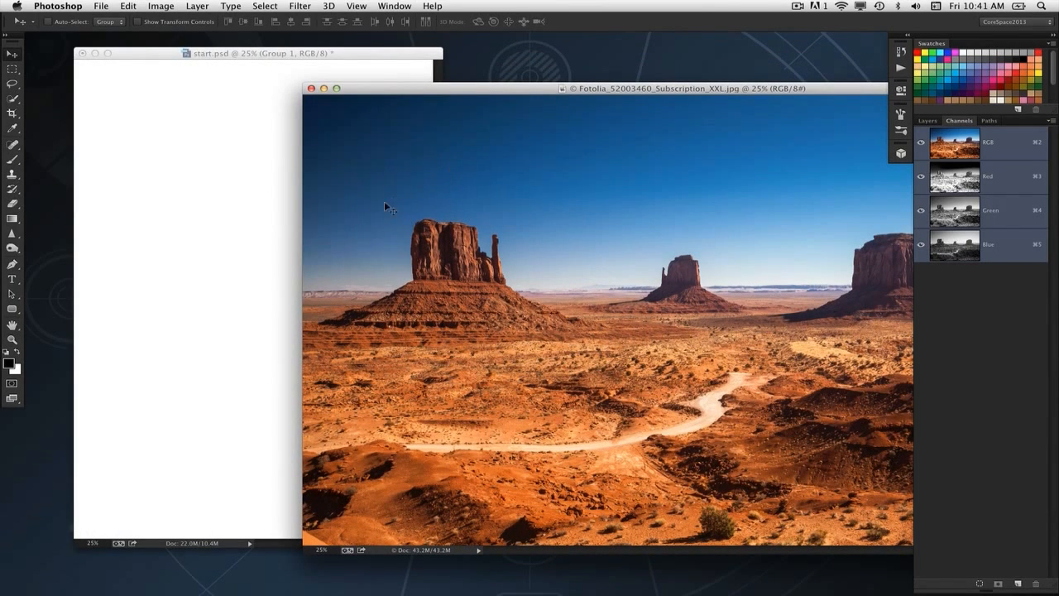
{"action": "left_click_drag", "start_coordinate": [408, 95], "coordinate": [473, 91]}
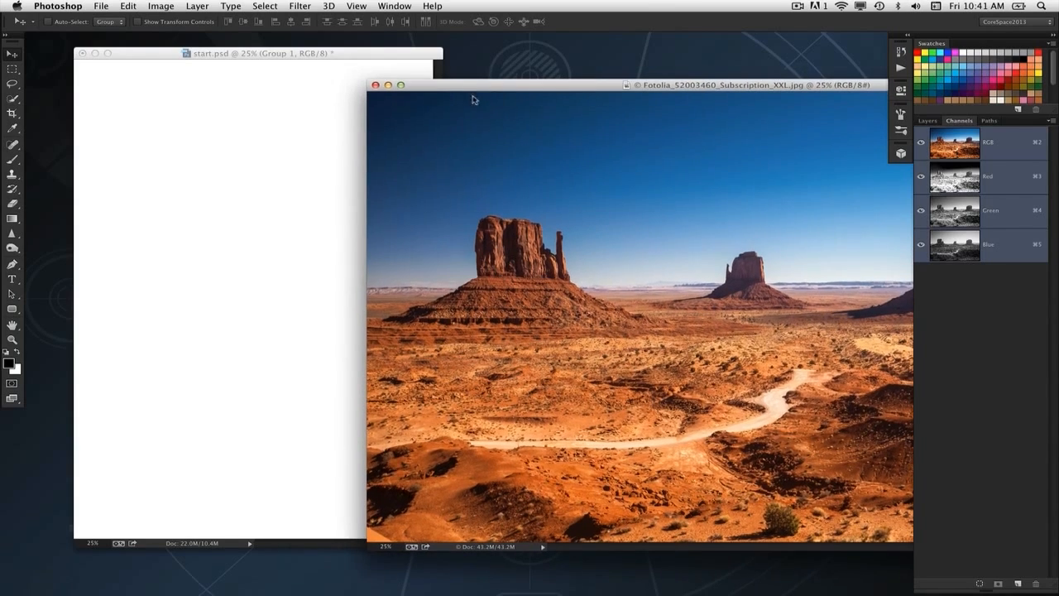
{"action": "left_click_drag", "start_coordinate": [470, 181], "coordinate": [288, 192]}
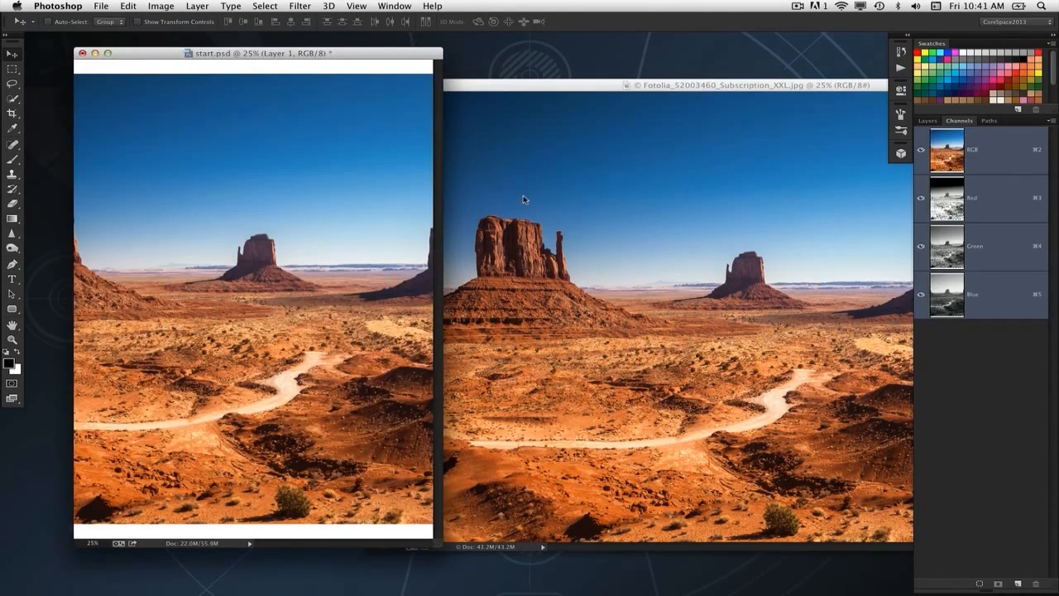
{"action": "left_click", "coordinate": [524, 198]}
{"action": "left_click", "coordinate": [389, 85]}
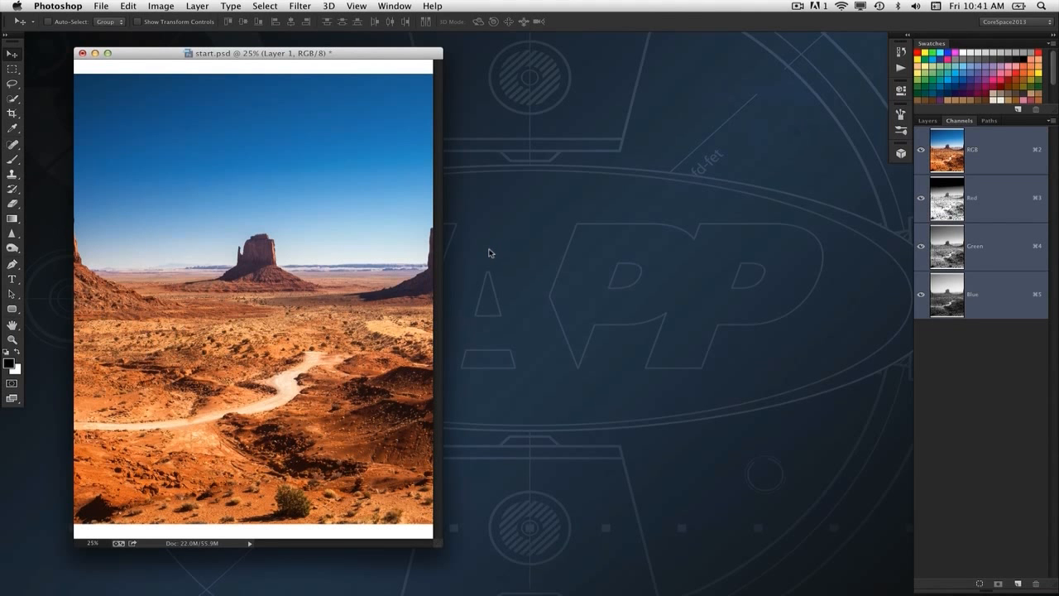
Scale the desert layer down proportionally about its center with Free Transform until its full width fits the canvas
{"action": "key", "text": "super+t"}
{"action": "key", "text": "super+0"}
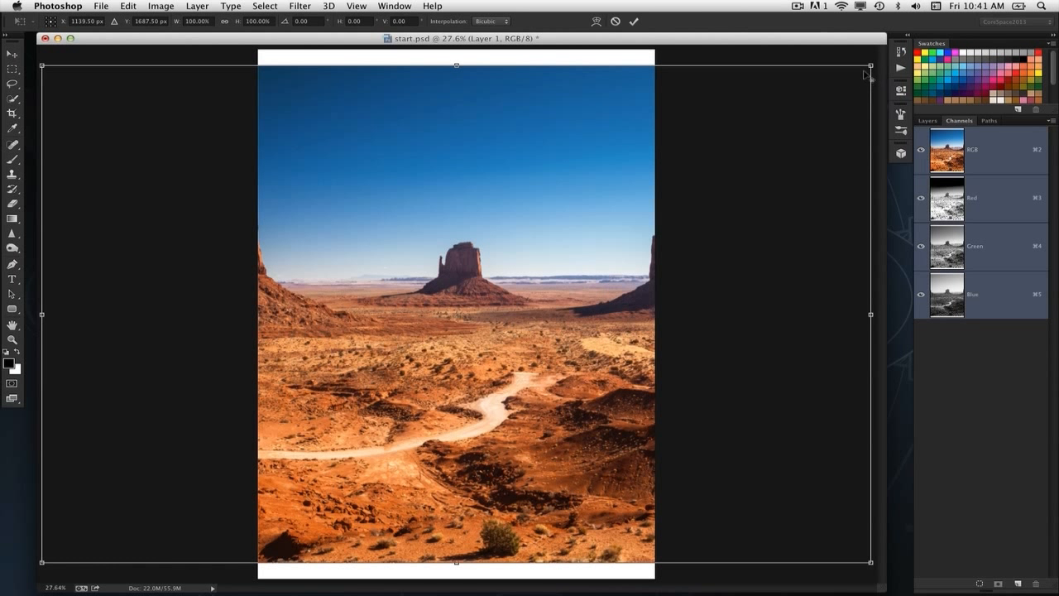
{"action": "left_click_drag", "start_coordinate": [870, 65], "coordinate": [687, 142]}
{"action": "key", "text": "Return"}
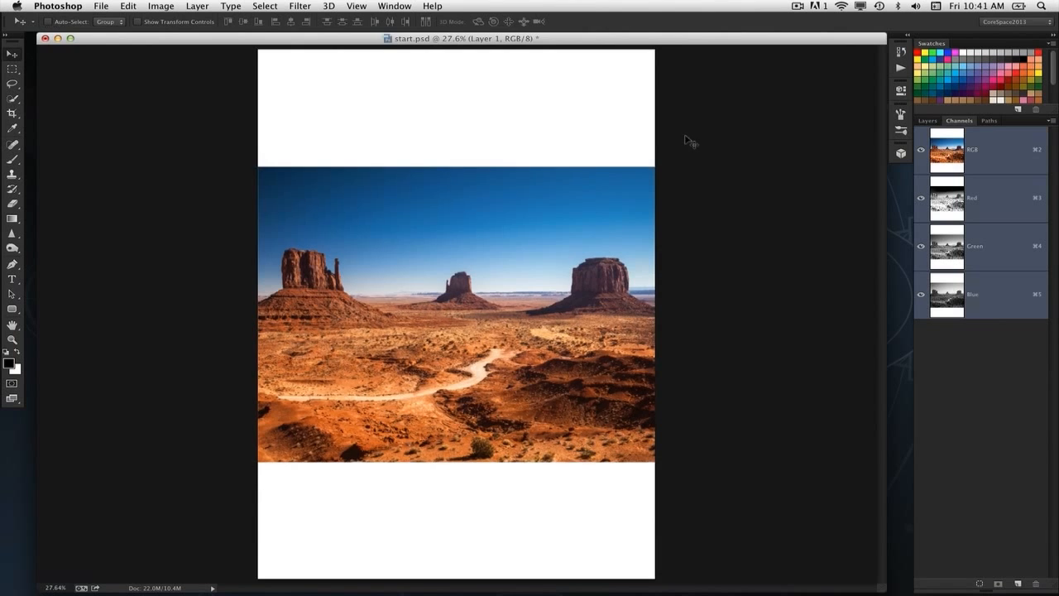
{"action": "key", "text": "super+equal"}
{"action": "key", "text": "super+minus"}
{"action": "left_click_drag", "start_coordinate": [348, 40], "coordinate": [406, 44]}
Fill the Background layer with the dark blue sampled by the Eyedropper from the upper edge of the desert sky
{"action": "left_click", "coordinate": [933, 121]}
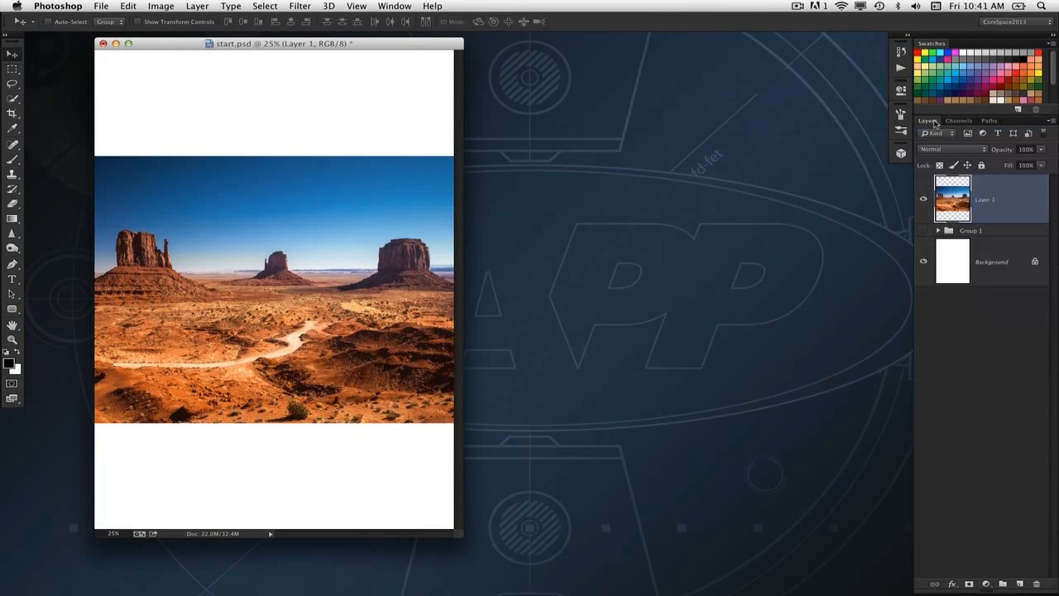
{"action": "left_click", "coordinate": [949, 263]}
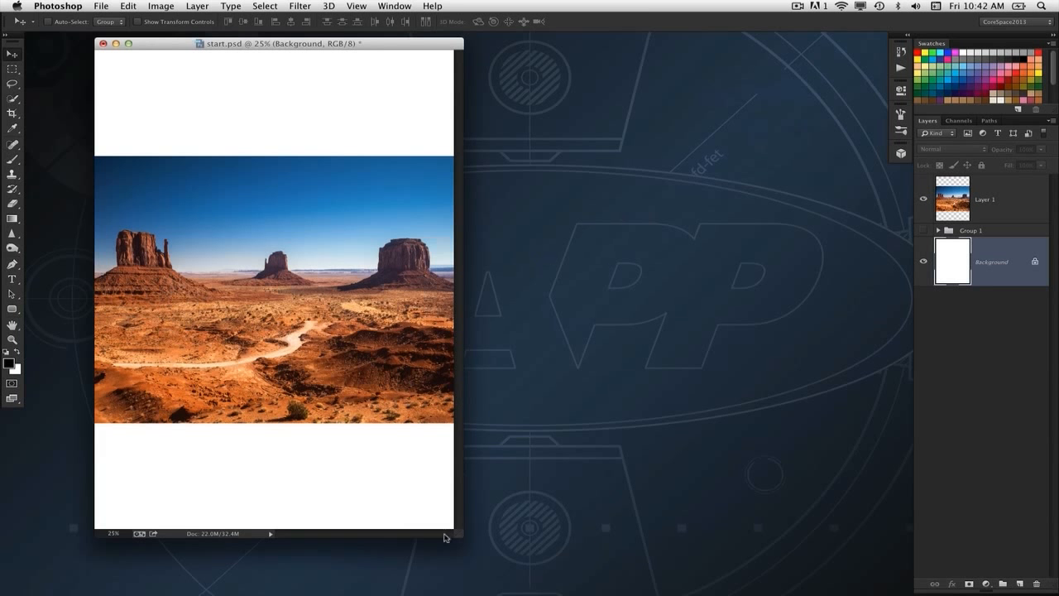
{"action": "left_click_drag", "start_coordinate": [457, 536], "coordinate": [581, 561]}
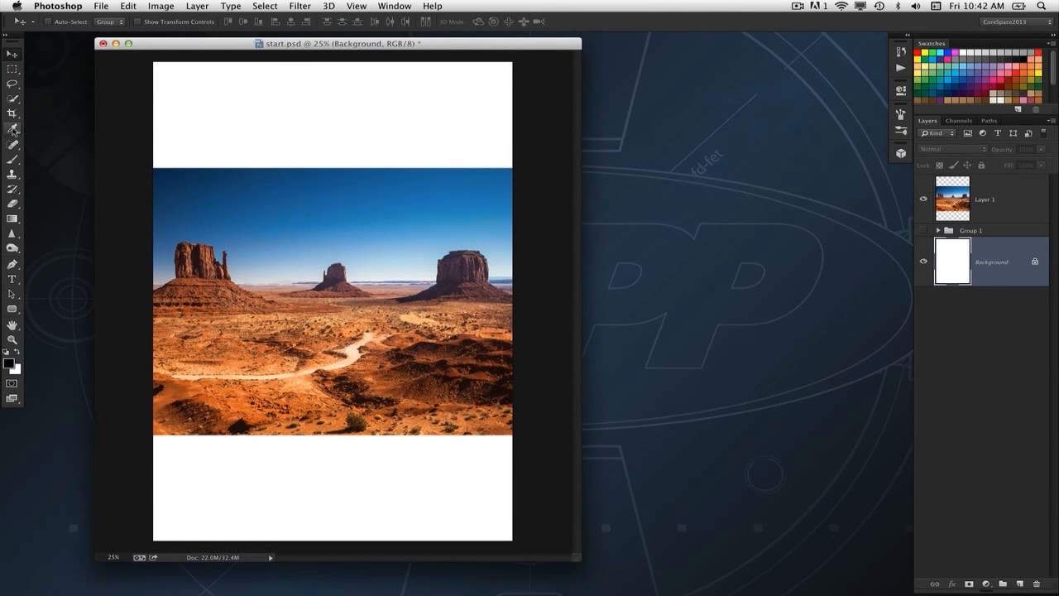
{"action": "left_click_drag", "start_coordinate": [13, 129], "coordinate": [59, 132]}
{"action": "left_click", "coordinate": [59, 133]}
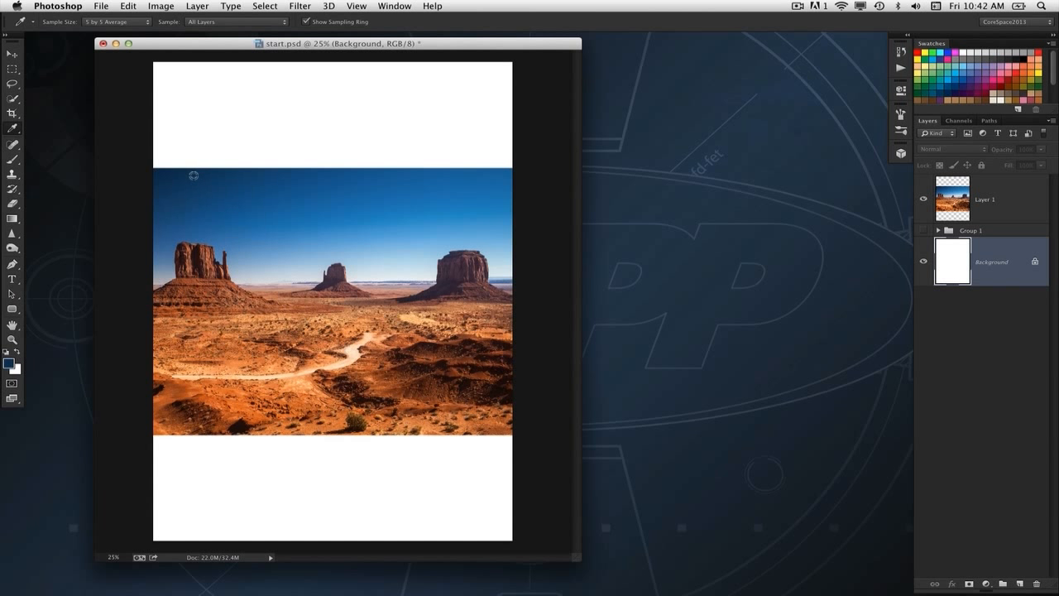
{"action": "key", "text": "alt+BackSpace"}
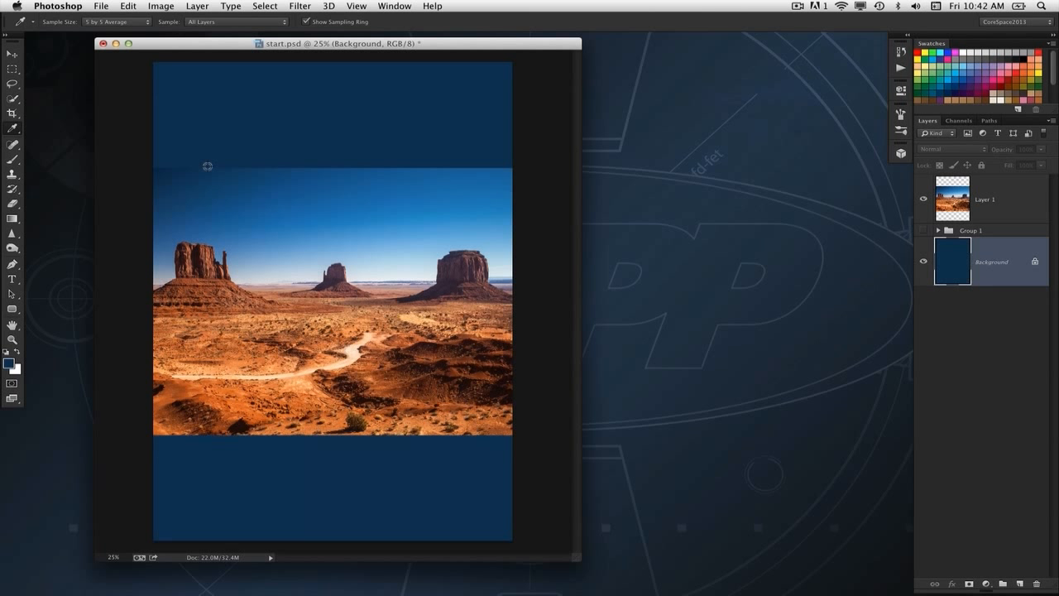
Add a white layer mask to the desert photo on Layer 1
{"action": "left_click", "coordinate": [12, 53]}
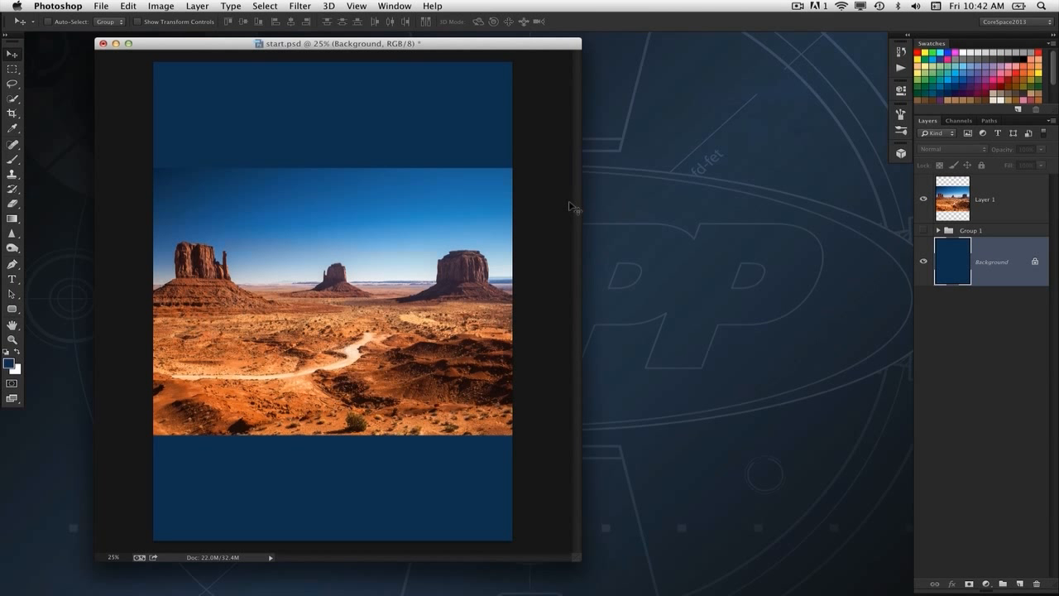
{"action": "left_click", "coordinate": [950, 212]}
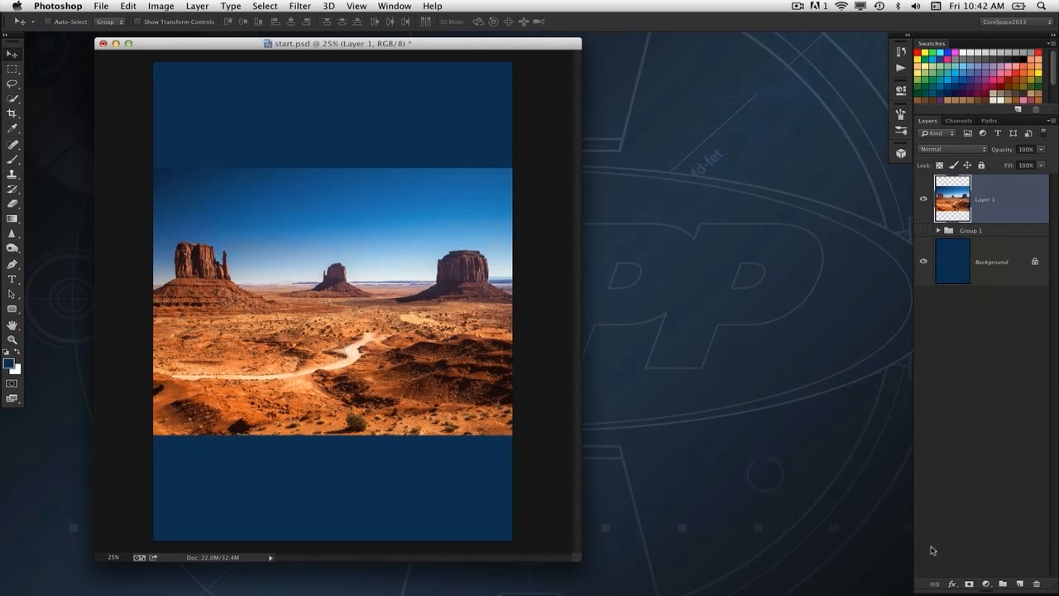
{"action": "left_click", "coordinate": [969, 583]}
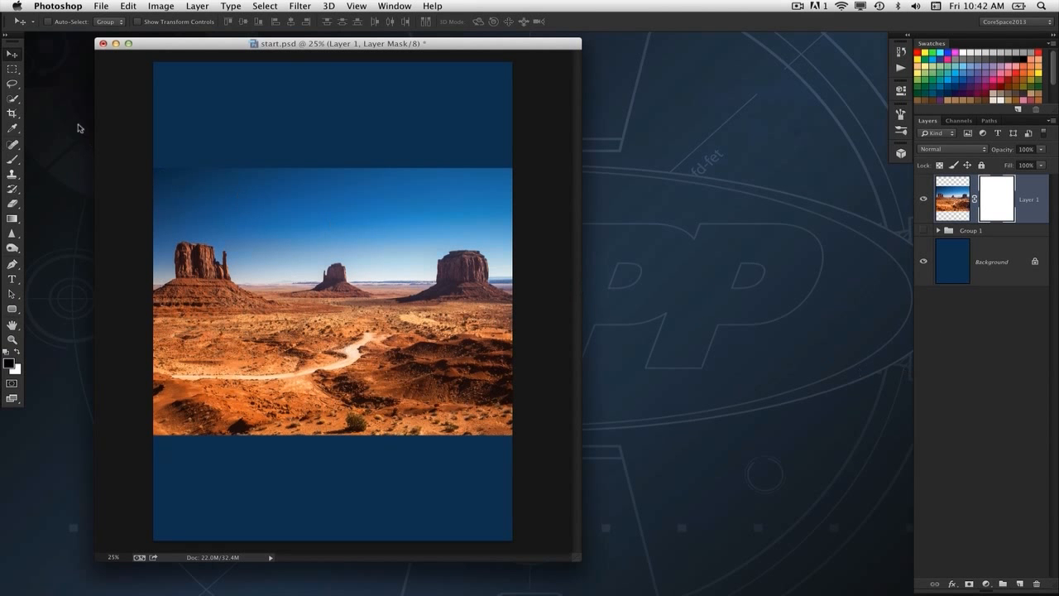
Fade the desert sky's upper edge on the layer mask with a black linear Foreground to Transparent gradient running downward
{"action": "left_click", "coordinate": [13, 219]}
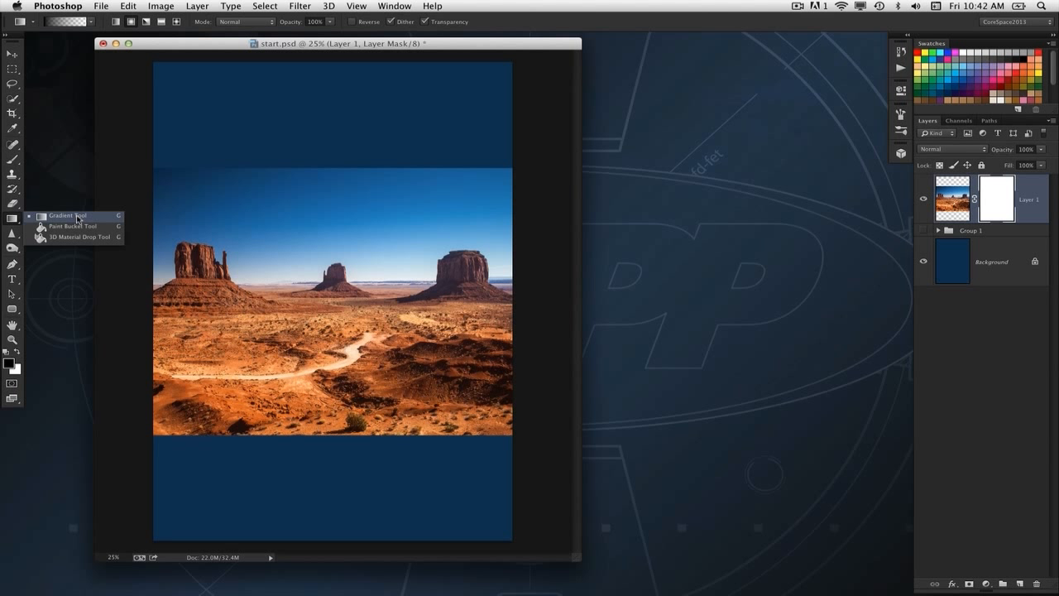
{"action": "left_click", "coordinate": [78, 219]}
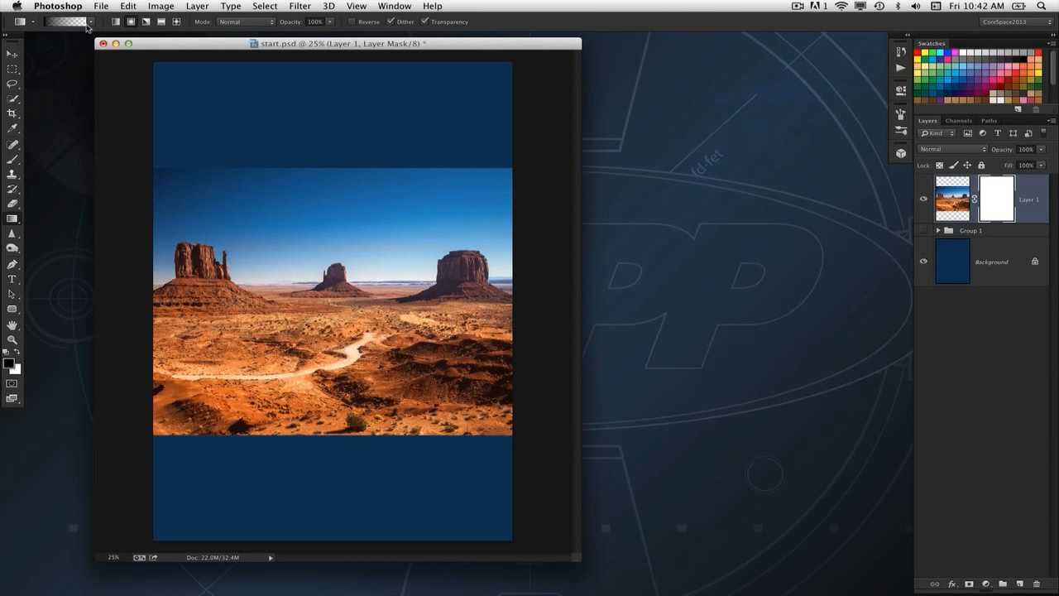
{"action": "left_click", "coordinate": [88, 21]}
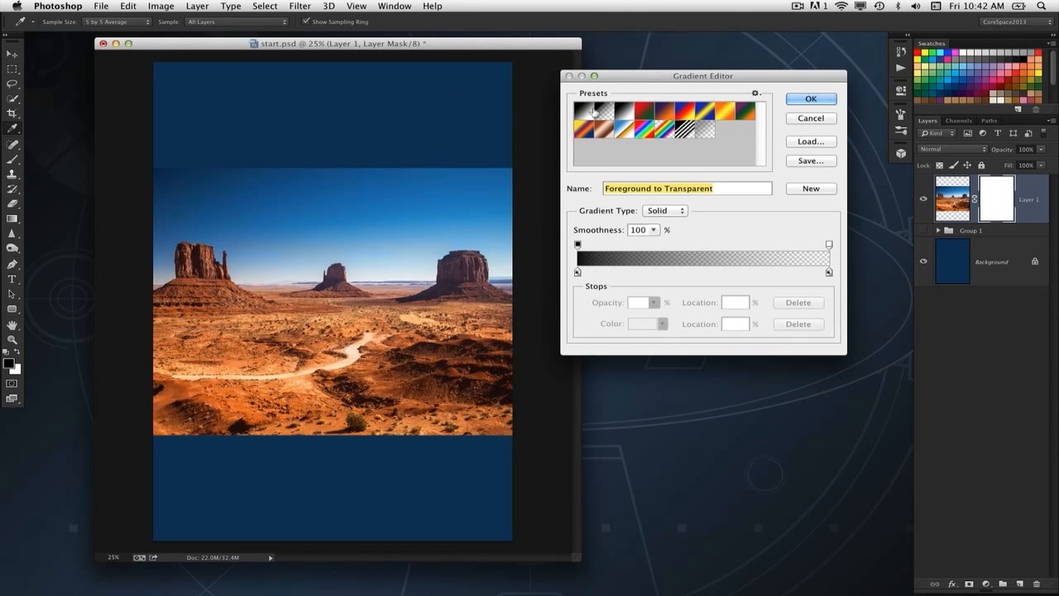
{"action": "left_click", "coordinate": [793, 97]}
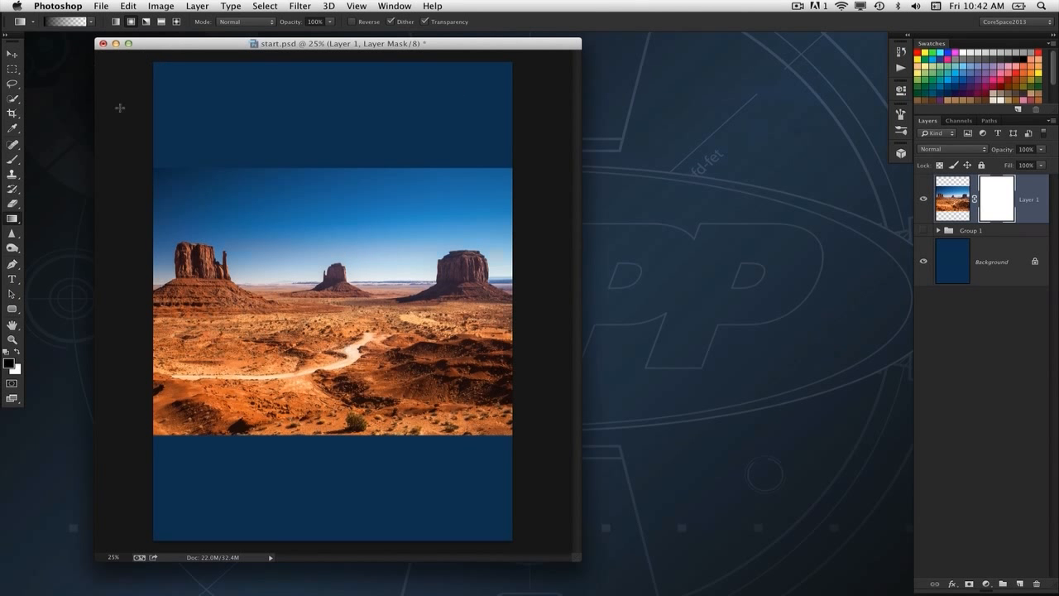
{"action": "left_click", "coordinate": [116, 23]}
{"action": "left_click_drag", "start_coordinate": [334, 171], "coordinate": [345, 255]}
{"action": "left_click_drag", "start_coordinate": [350, 264], "coordinate": [351, 265]}
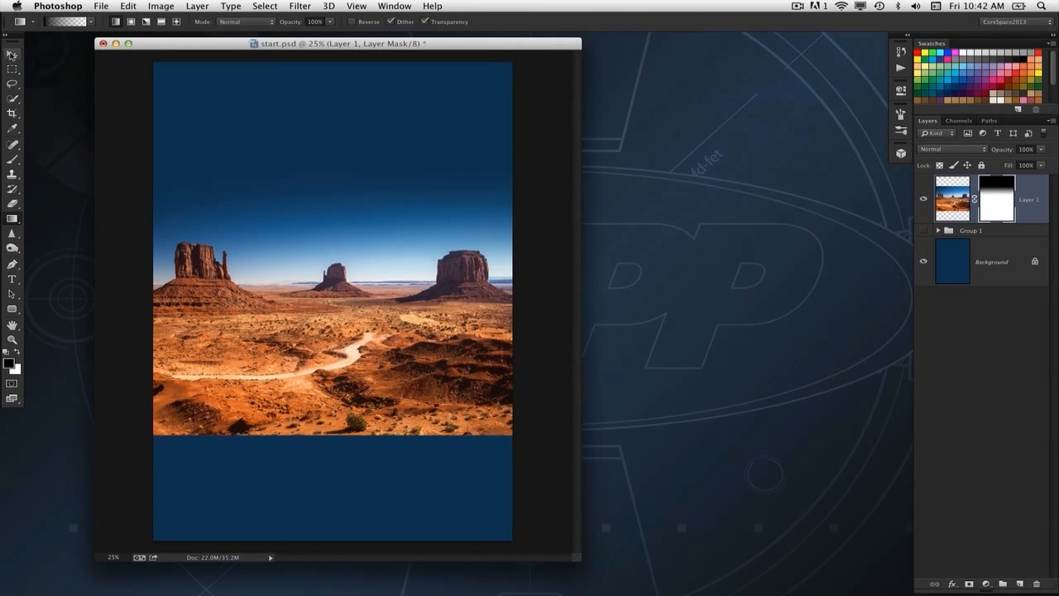
Move the masked desert layer straight down in the poster, leaving more blue sky above the rock formations
{"action": "left_click", "coordinate": [13, 54]}
{"action": "left_click_drag", "start_coordinate": [341, 305], "coordinate": [341, 343]}
{"action": "key", "text": "super+minus"}
{"action": "key", "text": "super+plus"}
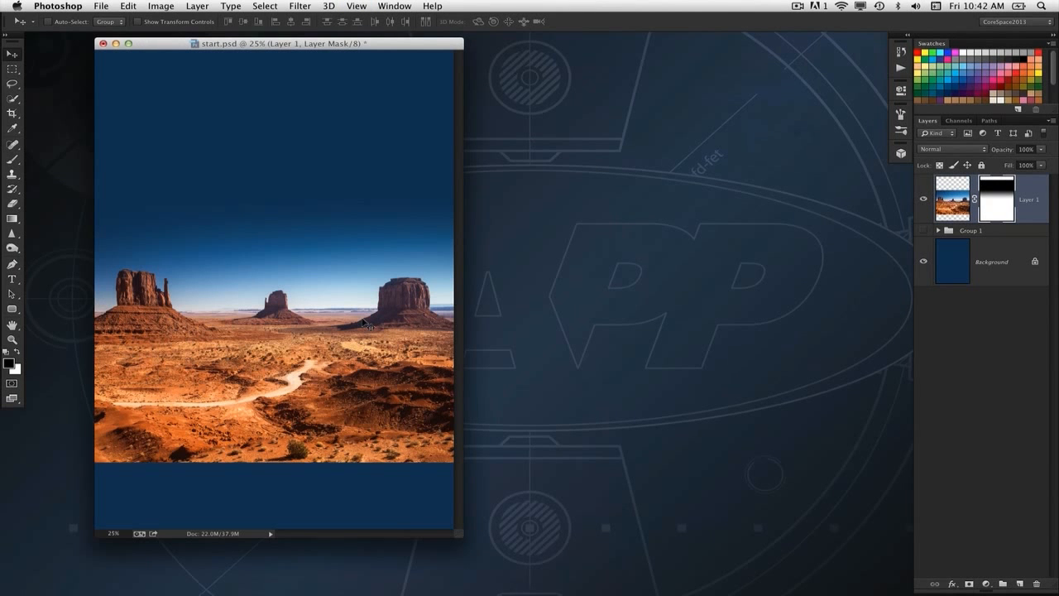
Restore the stormy road photo Fotolia_24567233_Subscription_XL.jpg and shift its window off part of the start.psd canvas
{"action": "mouse_move", "coordinate": [599, 589]}
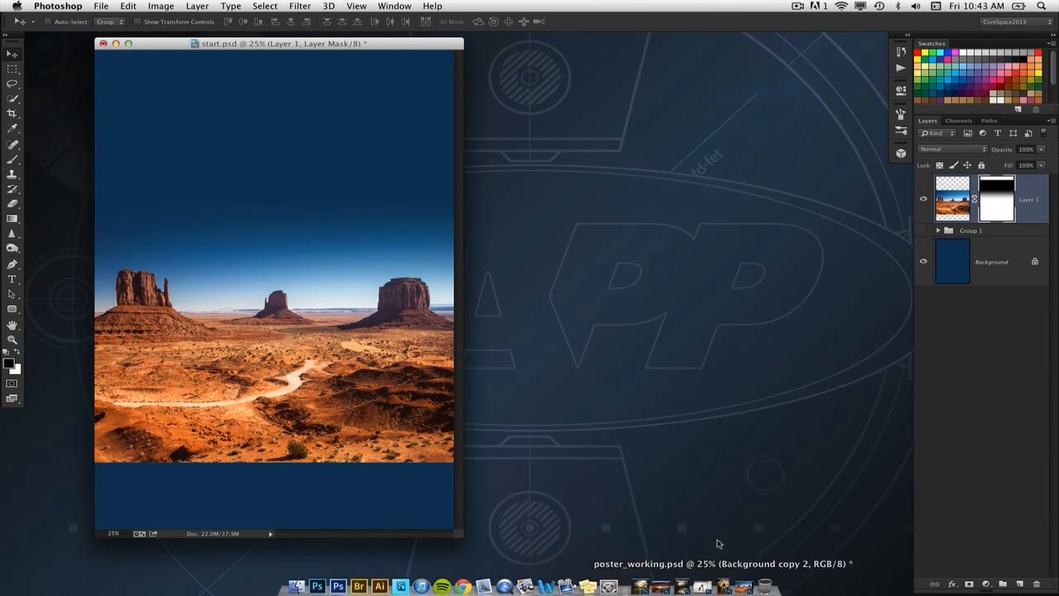
{"action": "mouse_move", "coordinate": [645, 591]}
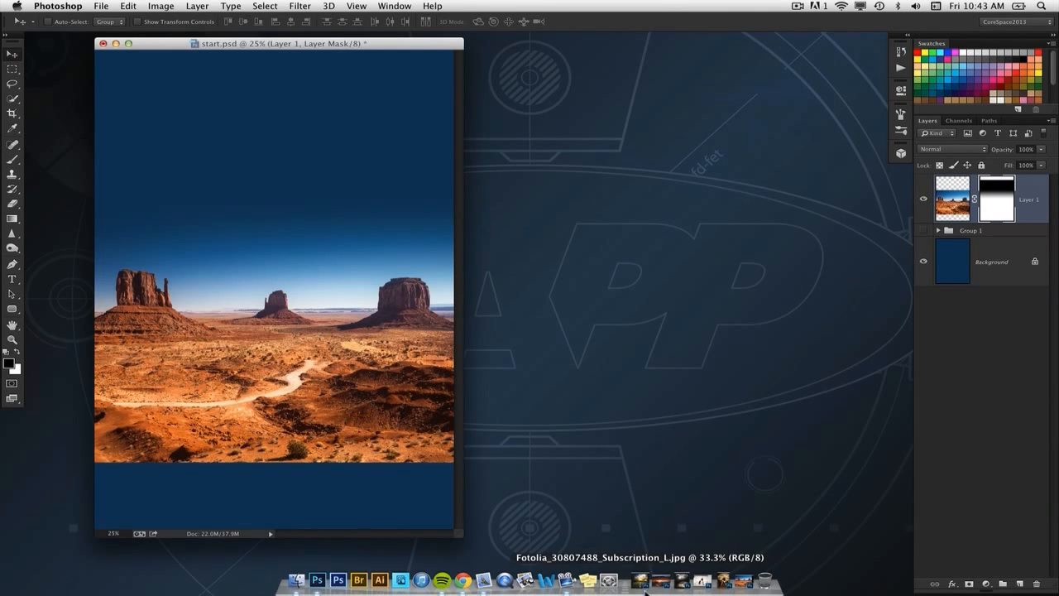
{"action": "left_click", "coordinate": [680, 582]}
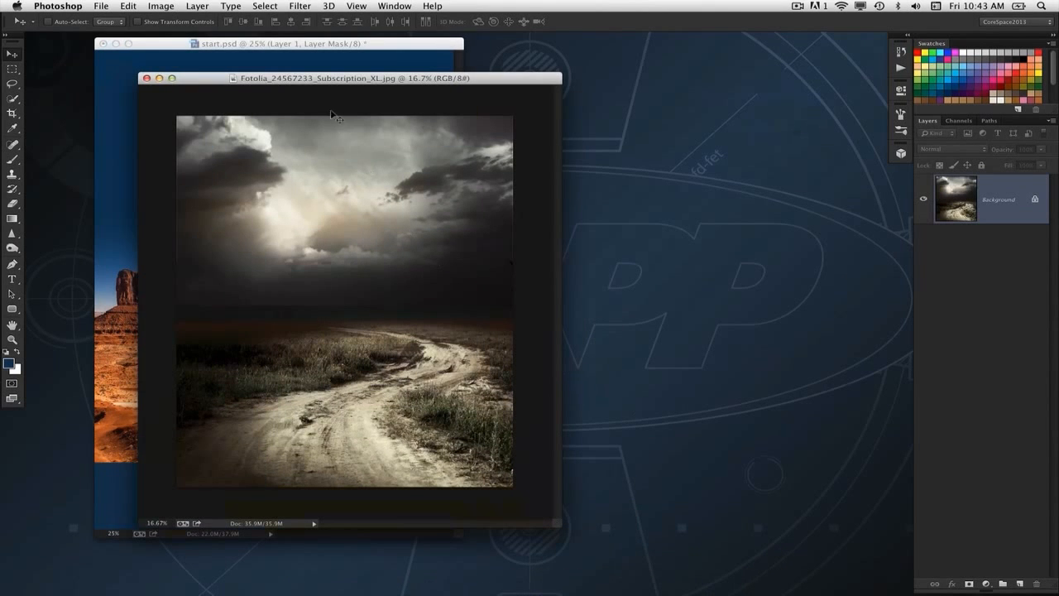
{"action": "left_click_drag", "start_coordinate": [343, 82], "coordinate": [540, 89]}
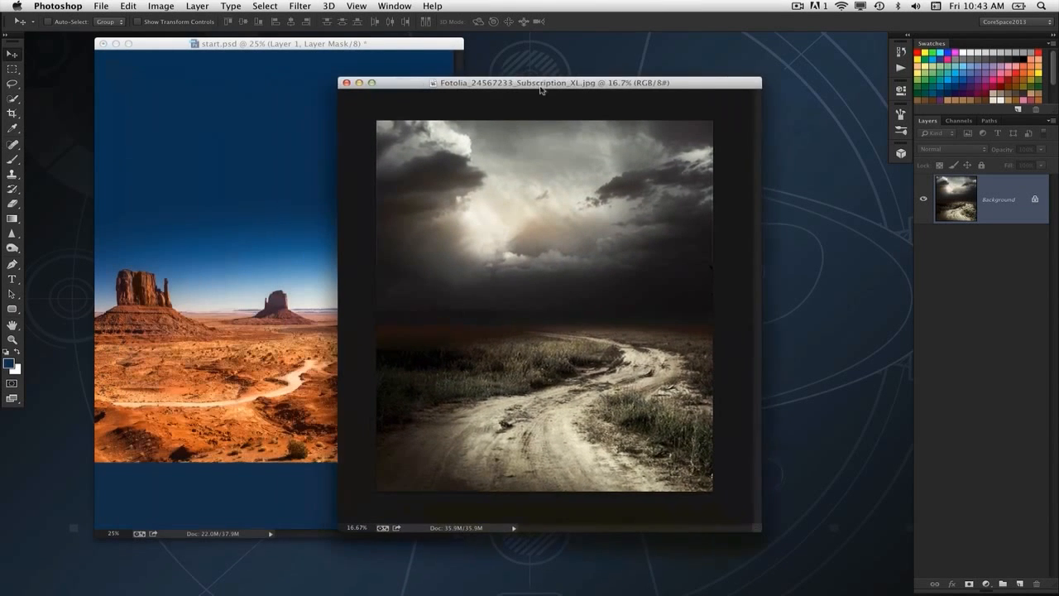
Select the full-width upper third of the stormy road photo, covering the bright clouds, with the Rectangular Marquee tool
{"action": "left_click", "coordinate": [11, 69]}
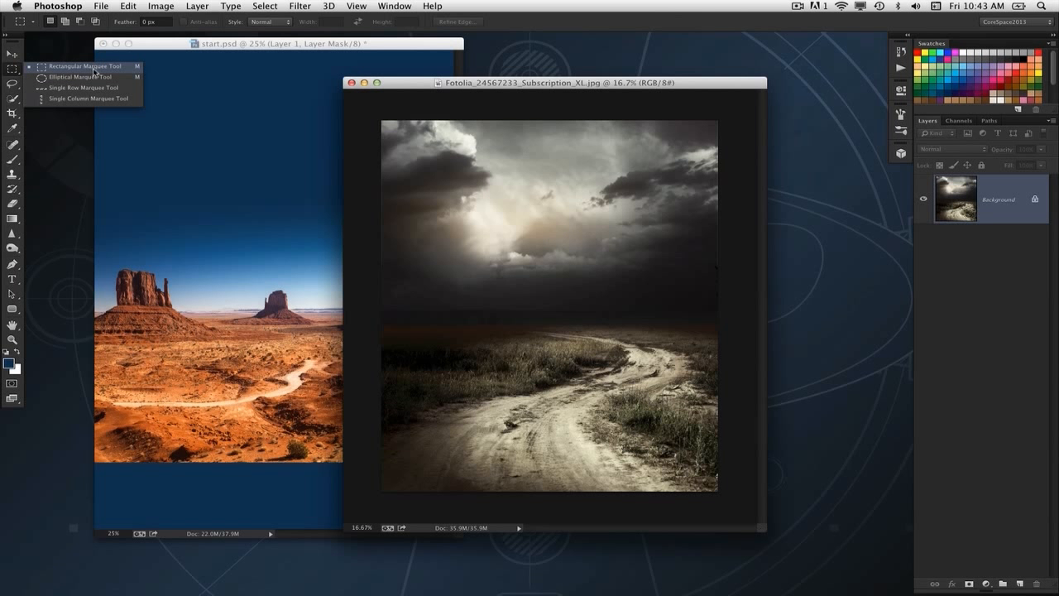
{"action": "left_click", "coordinate": [97, 68]}
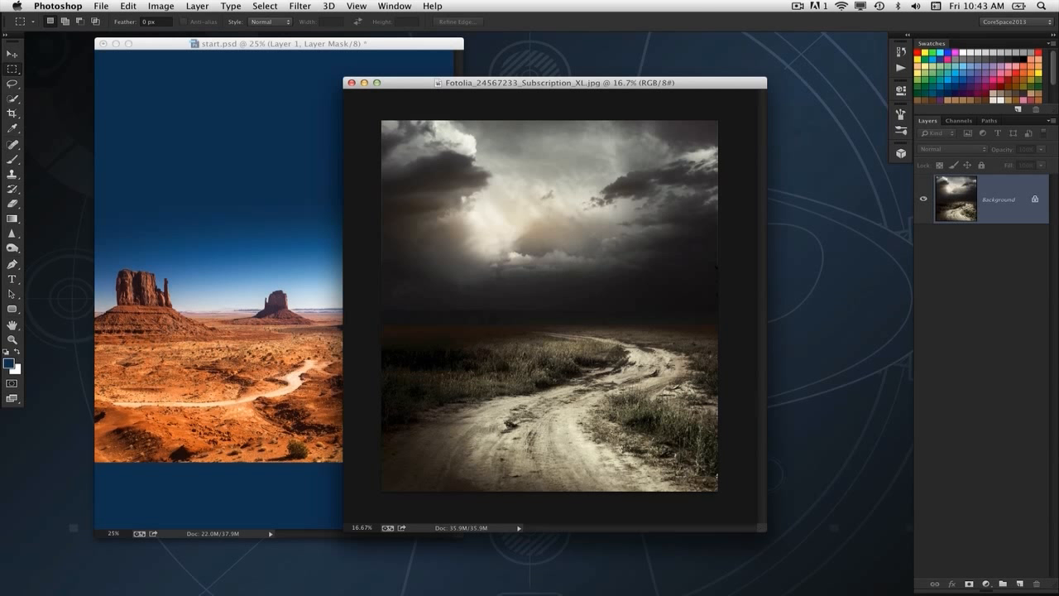
{"action": "left_click_drag", "start_coordinate": [369, 117], "coordinate": [779, 241]}
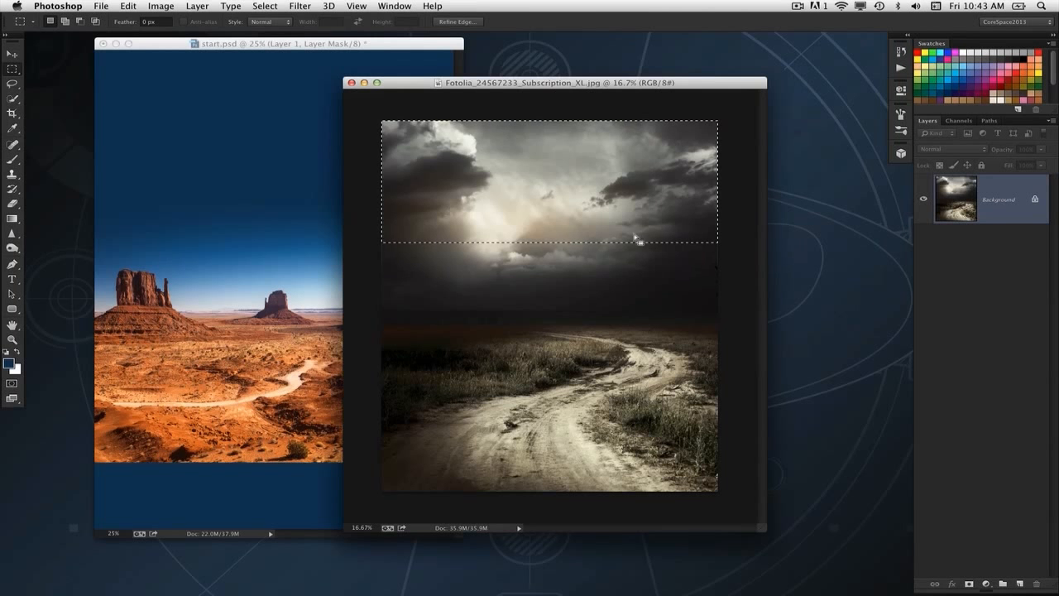
Copy the selected bright clouds from the stormy road photo into start.psd as a new layer
{"action": "left_click", "coordinate": [13, 54]}
{"action": "left_click_drag", "start_coordinate": [413, 84], "coordinate": [543, 101]}
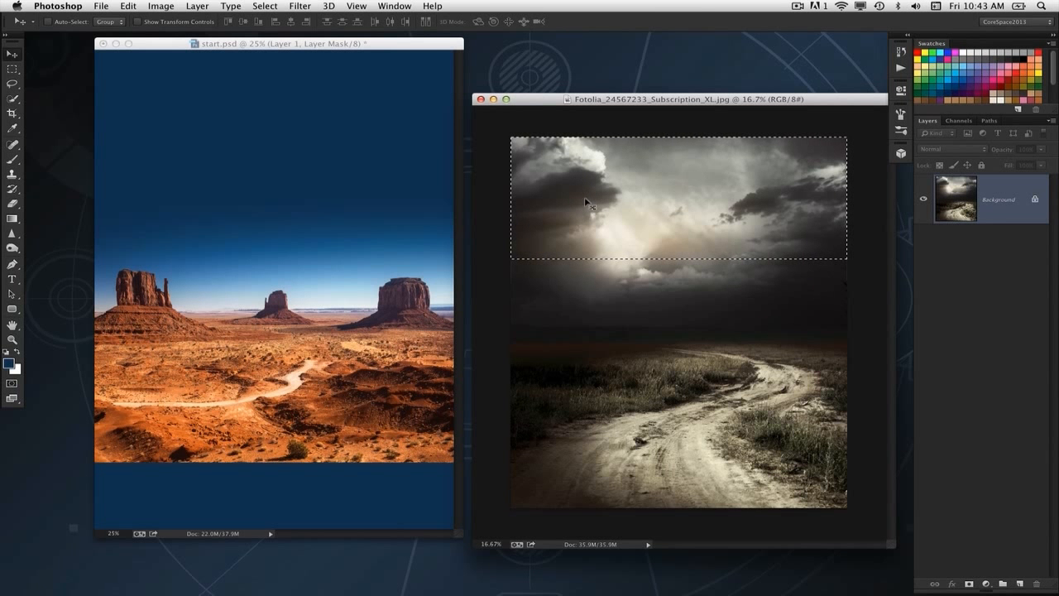
{"action": "left_click_drag", "start_coordinate": [586, 200], "coordinate": [390, 197]}
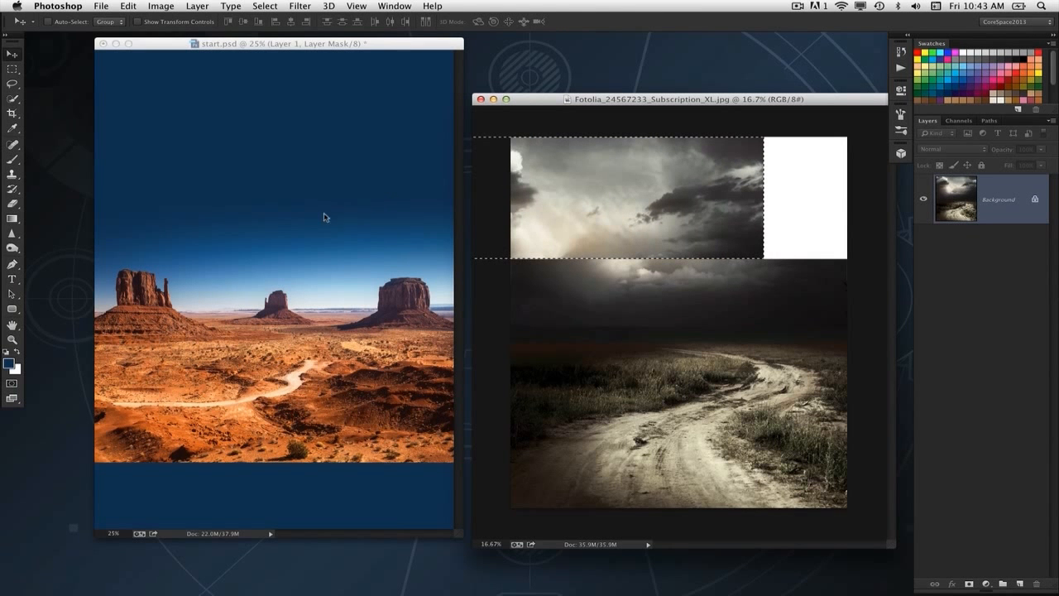
{"action": "left_click_drag", "start_coordinate": [325, 217], "coordinate": [325, 204]}
Enlarge the start.psd window and move the cloud layer up to the top edge of the poster
{"action": "left_click_drag", "start_coordinate": [460, 538], "coordinate": [645, 574]}
{"action": "left_click_drag", "start_coordinate": [357, 81], "coordinate": [209, 55]}
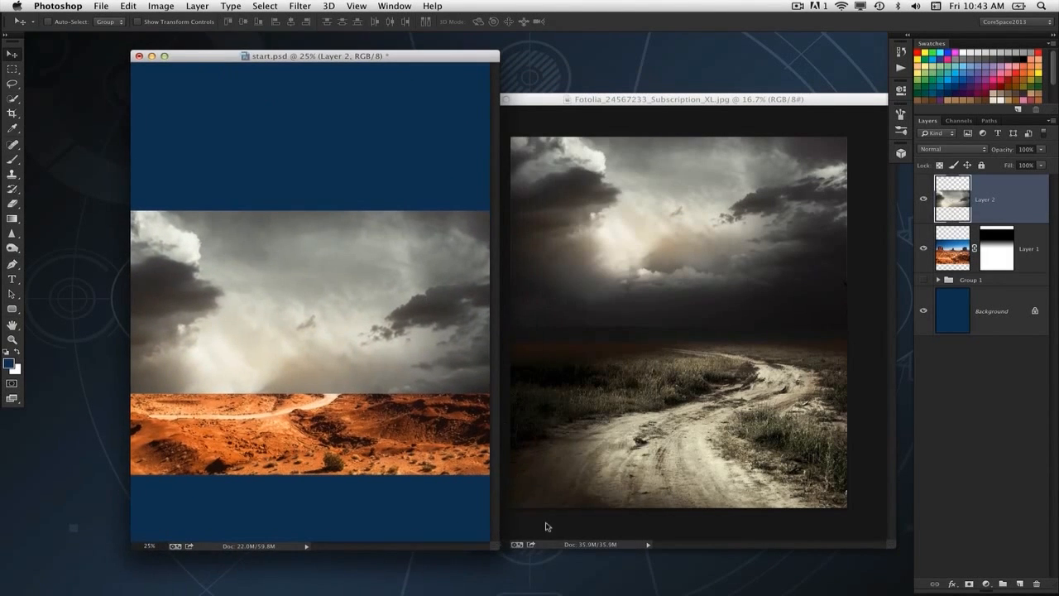
{"action": "left_click_drag", "start_coordinate": [497, 551], "coordinate": [671, 586]}
{"action": "left_click_drag", "start_coordinate": [484, 331], "coordinate": [483, 206]}
Free Transform the cloud layer, narrowing it slightly and stretching it down to the base of the desert buttes
{"action": "key", "text": "super+t"}
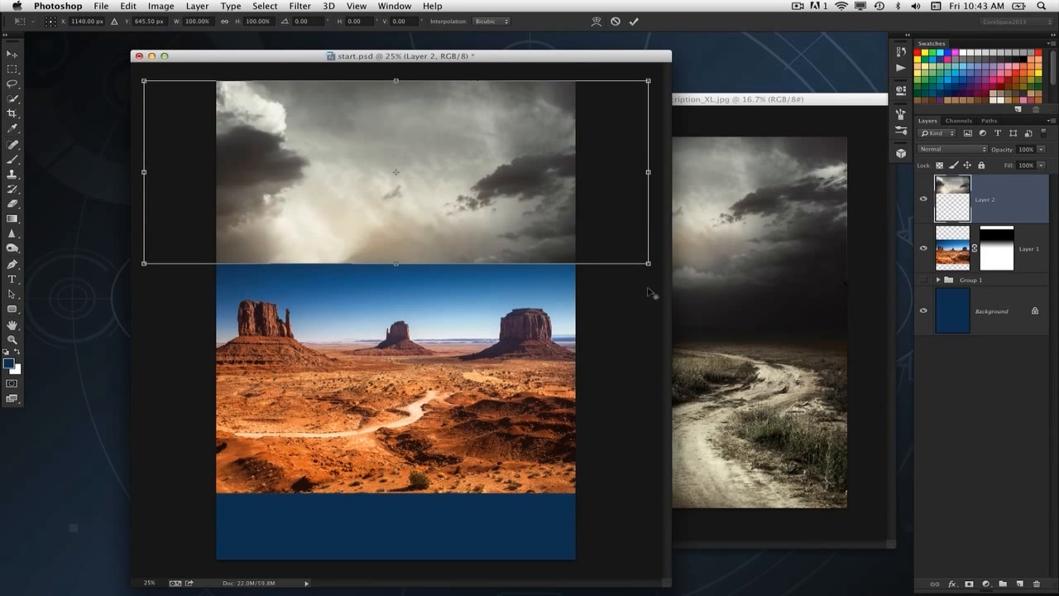
{"action": "left_click_drag", "start_coordinate": [647, 264], "coordinate": [618, 303]}
{"action": "left_click_drag", "start_coordinate": [542, 279], "coordinate": [478, 301]}
{"action": "mouse_move", "coordinate": [396, 342]}
{"action": "left_mouse_down"}
{"action": "mouse_move", "coordinate": [398, 320]}
{"action": "mouse_move", "coordinate": [398, 342]}
{"action": "left_mouse_up"}
{"action": "key", "text": "Return"}
{"action": "mouse_move", "coordinate": [488, 278]}
{"action": "left_mouse_down"}
{"action": "mouse_move", "coordinate": [484, 251]}
{"action": "mouse_move", "coordinate": [486, 277]}
{"action": "left_mouse_up"}
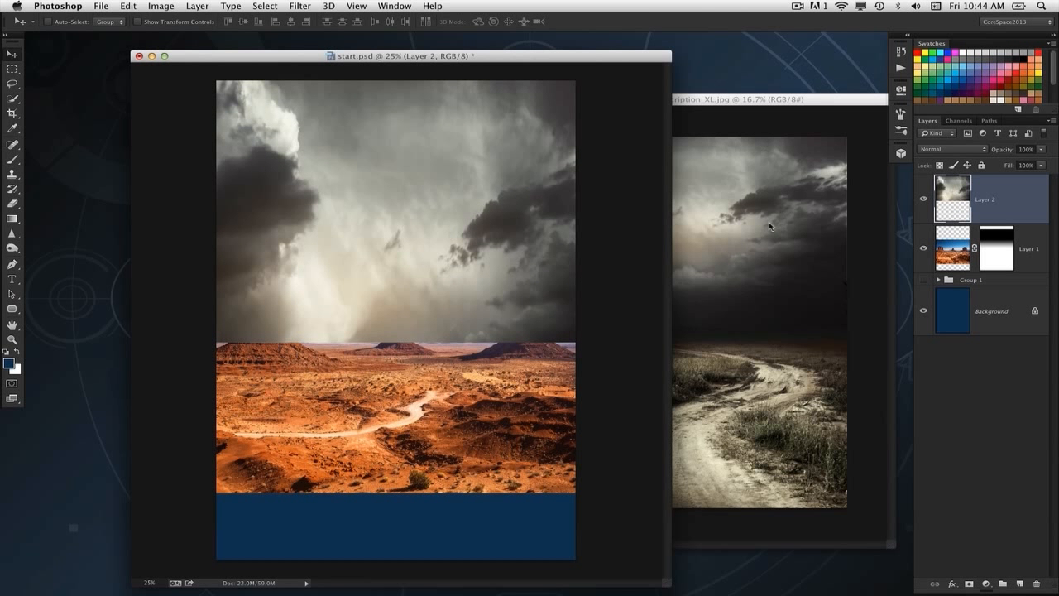
Duplicate the cloud layer and set the copy's blend mode to Multiply
{"action": "key", "text": "ctrl+j"}
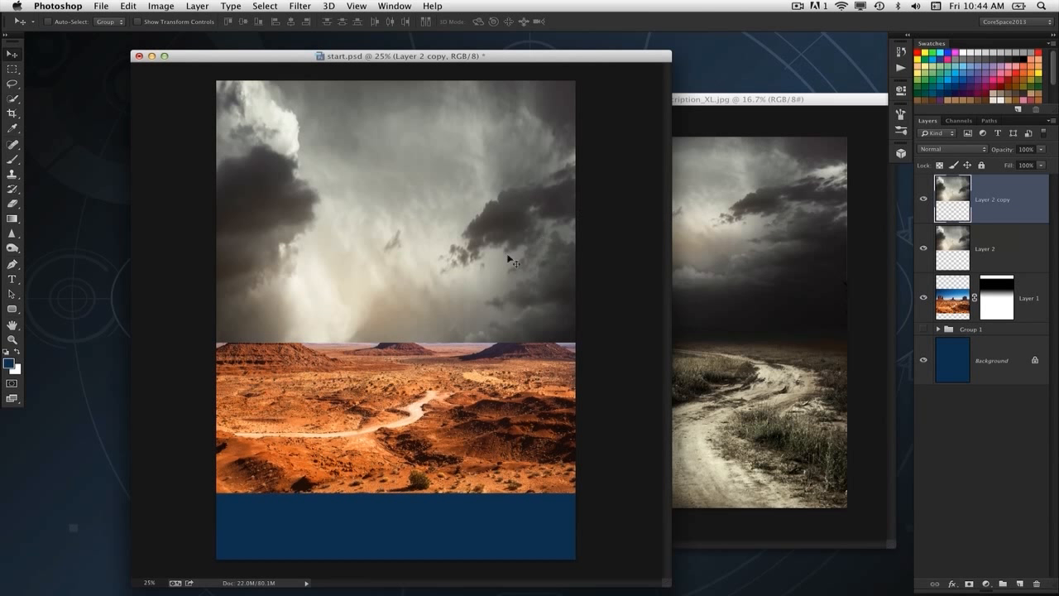
{"action": "left_click", "coordinate": [941, 149]}
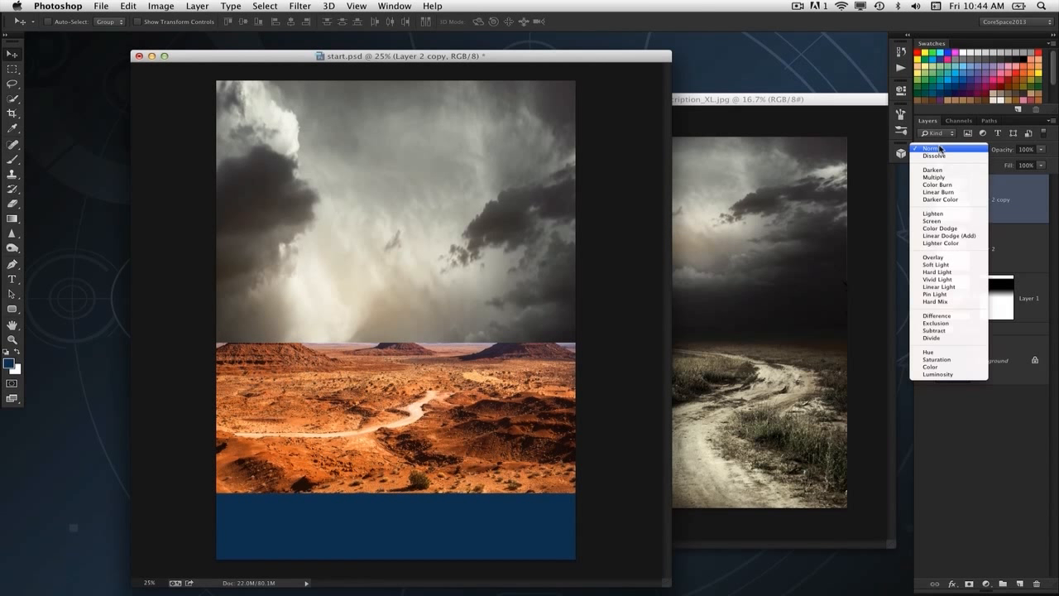
{"action": "left_click", "coordinate": [942, 177]}
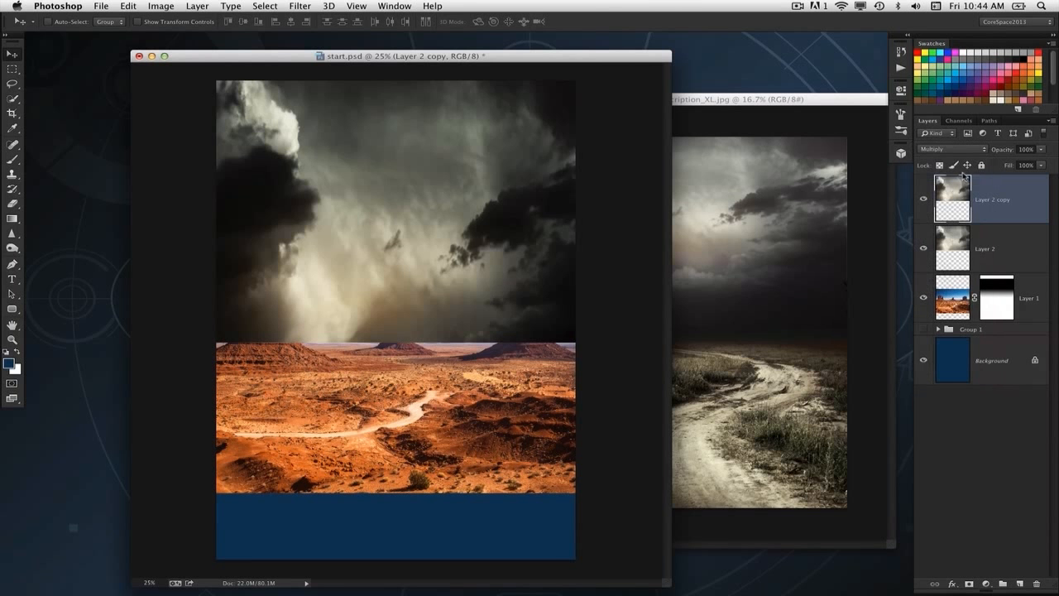
Rotate the Multiply cloud copy 180° and stretch it horizontally to about 141% width beyond both sides of the poster
{"action": "left_click", "coordinate": [130, 6]}
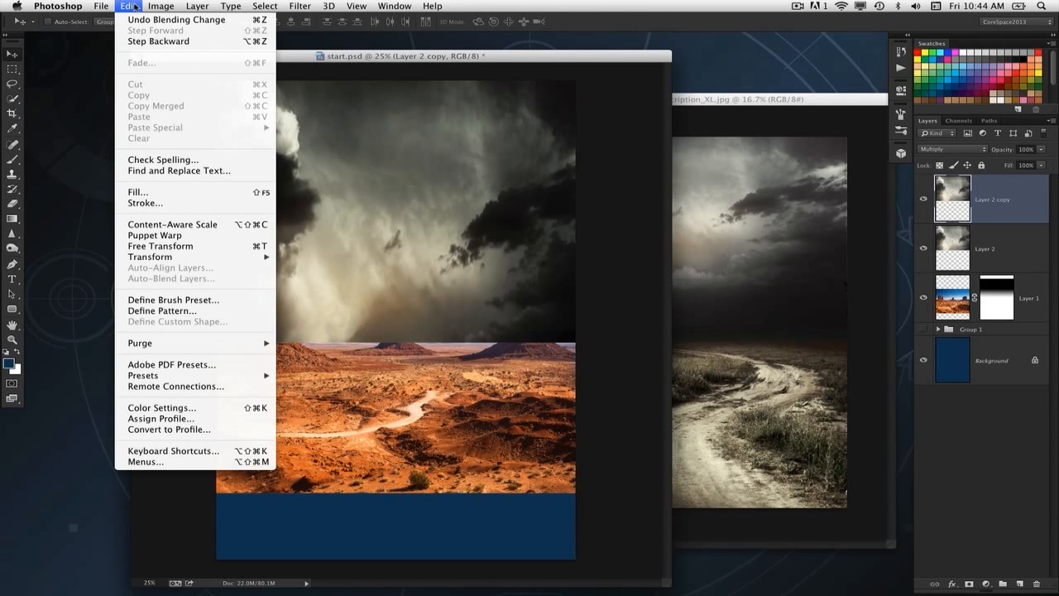
{"action": "mouse_move", "coordinate": [163, 259]}
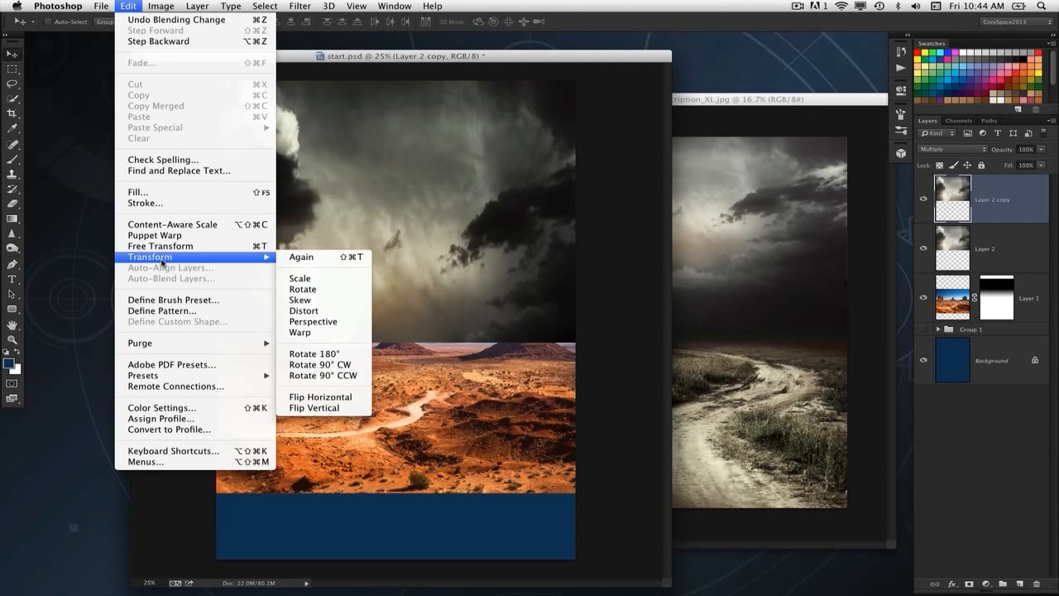
{"action": "left_click", "coordinate": [348, 354]}
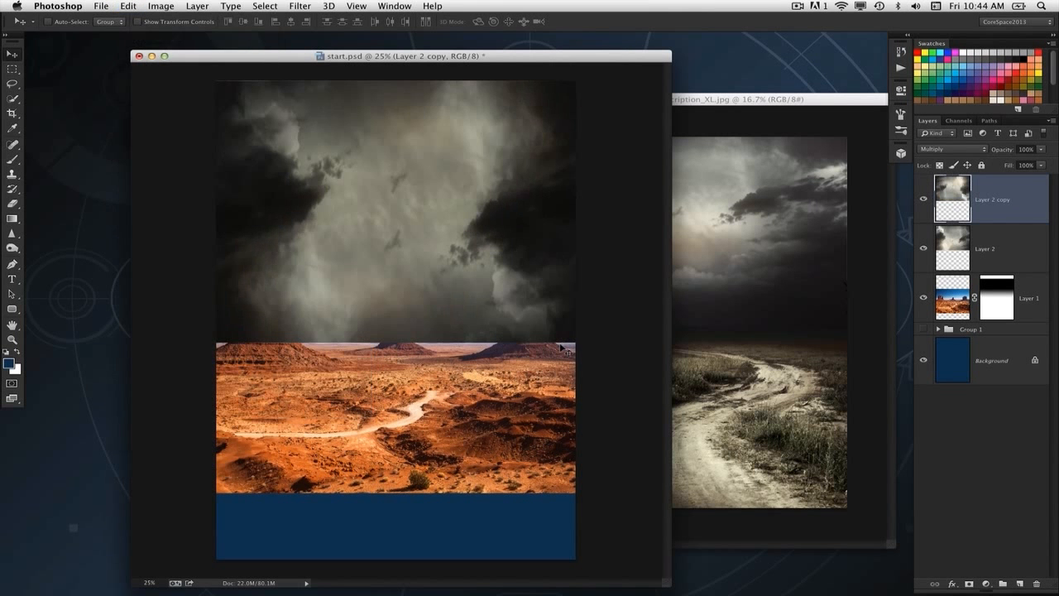
{"action": "key", "text": "super+t"}
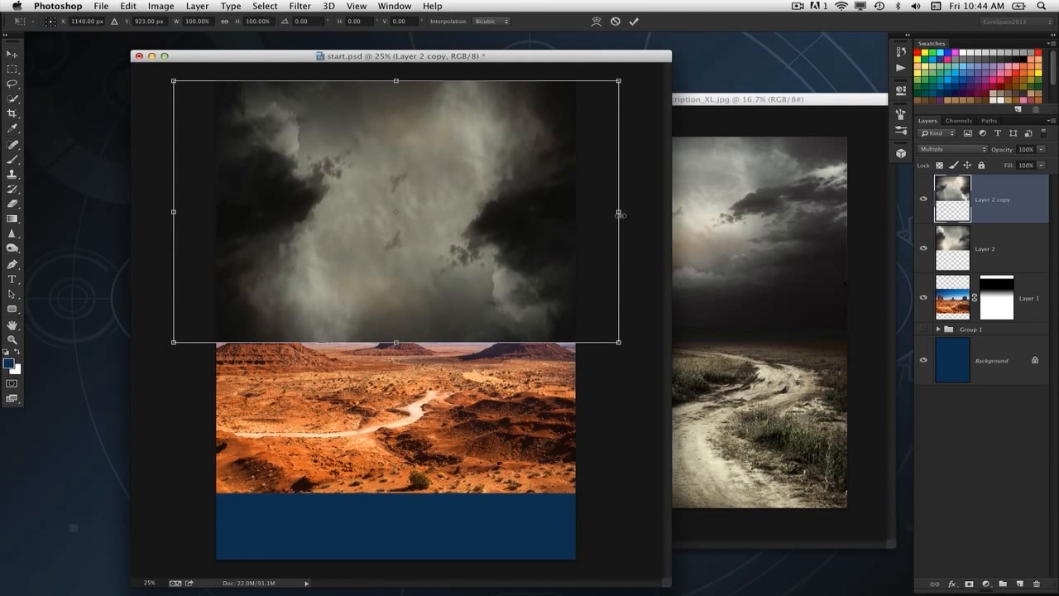
{"action": "left_click_drag", "start_coordinate": [671, 585], "coordinate": [815, 593]}
{"action": "left_click_drag", "start_coordinate": [697, 217], "coordinate": [816, 220]}
{"action": "left_click_drag", "start_coordinate": [246, 216], "coordinate": [187, 216]}
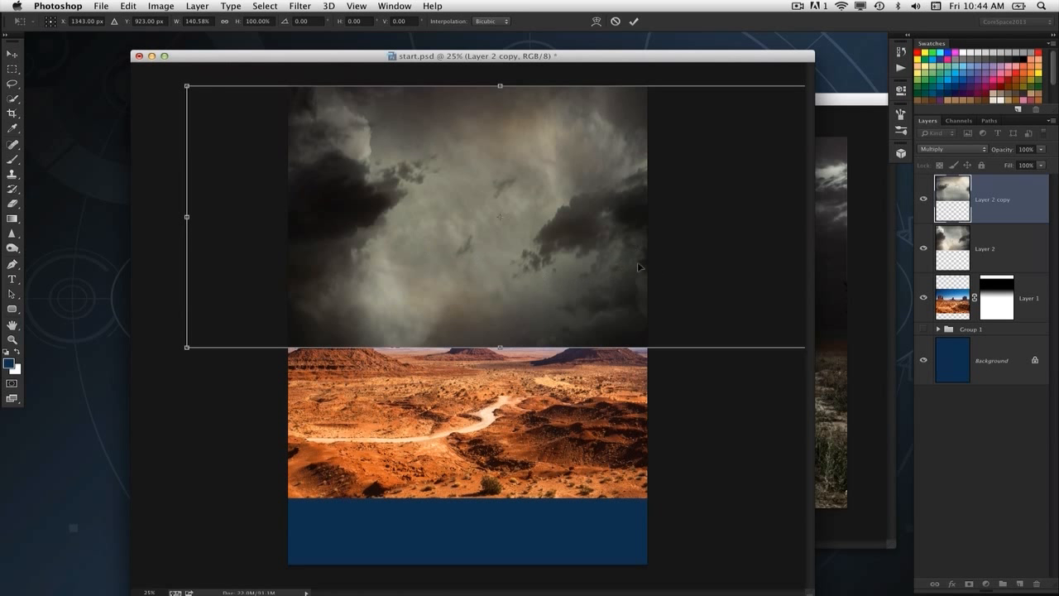
{"action": "key", "text": "Return"}
Widen the original cloud layer, Layer 2, to about 113% and warp its clouds toward the poster's lower right
{"action": "left_click", "coordinate": [937, 248]}
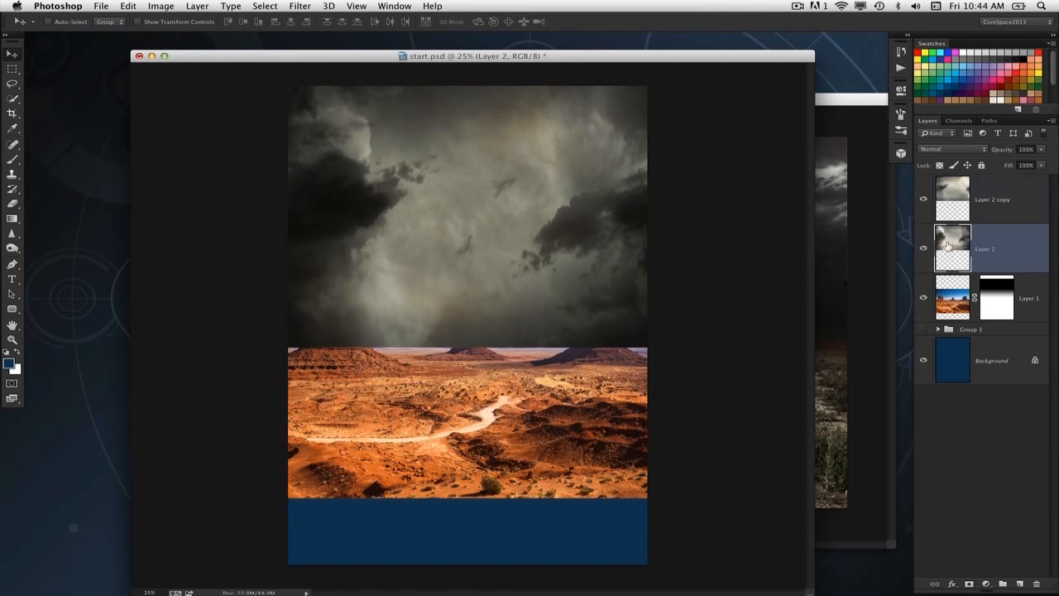
{"action": "key", "text": "super+t"}
{"action": "left_click_drag", "start_coordinate": [694, 217], "coordinate": [749, 222]}
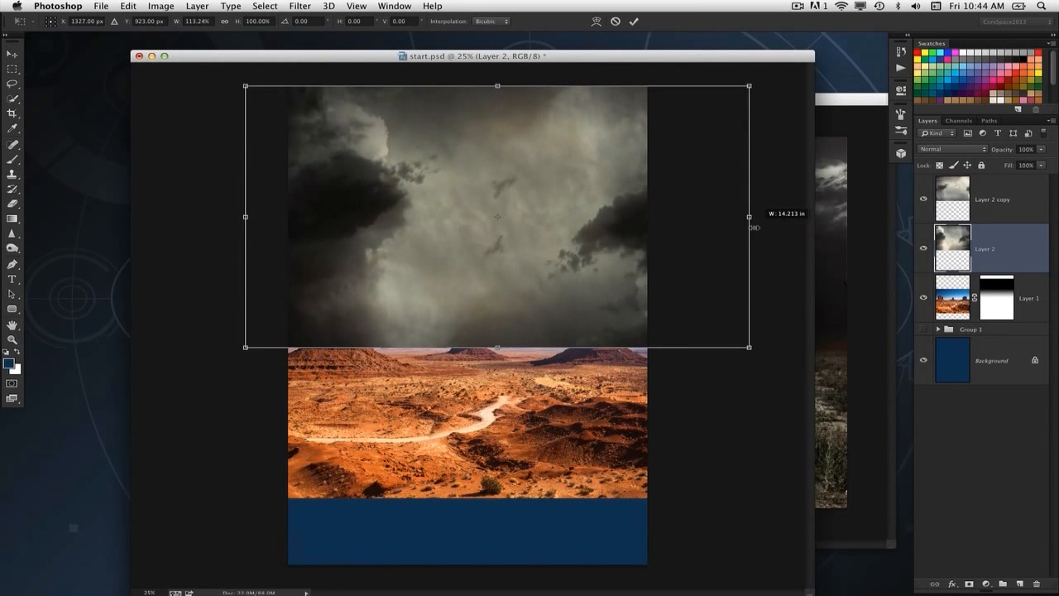
{"action": "right_click", "coordinate": [567, 283]}
{"action": "left_click", "coordinate": [606, 307]}
{"action": "left_click_drag", "start_coordinate": [553, 158], "coordinate": [646, 302]}
{"action": "key", "text": "Return"}
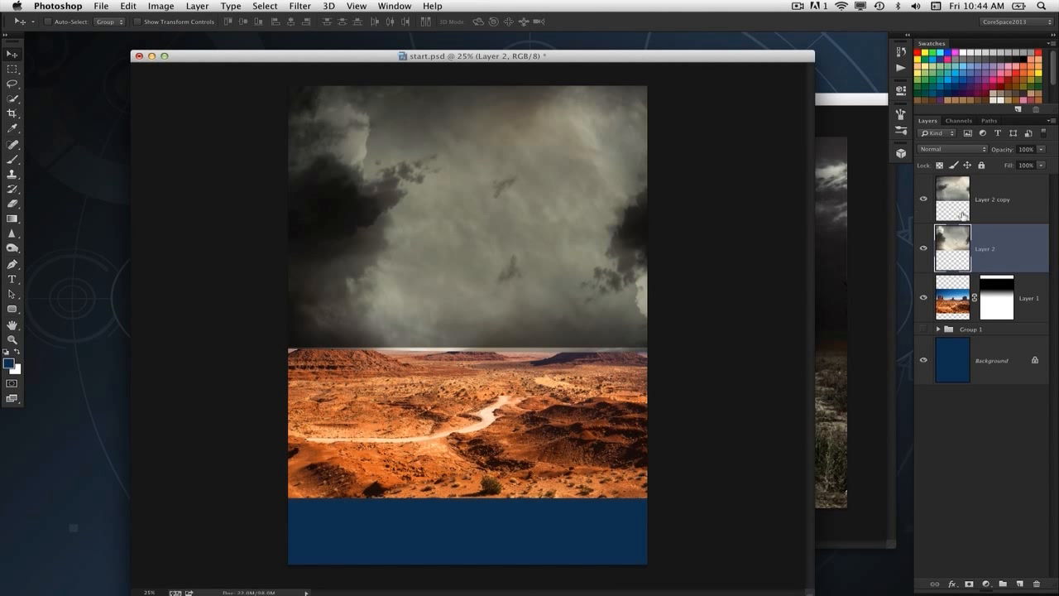
Hide the Multiply cloud copy and add a layer mask to Layer 2
{"action": "key", "text": "alt+bracketright"}
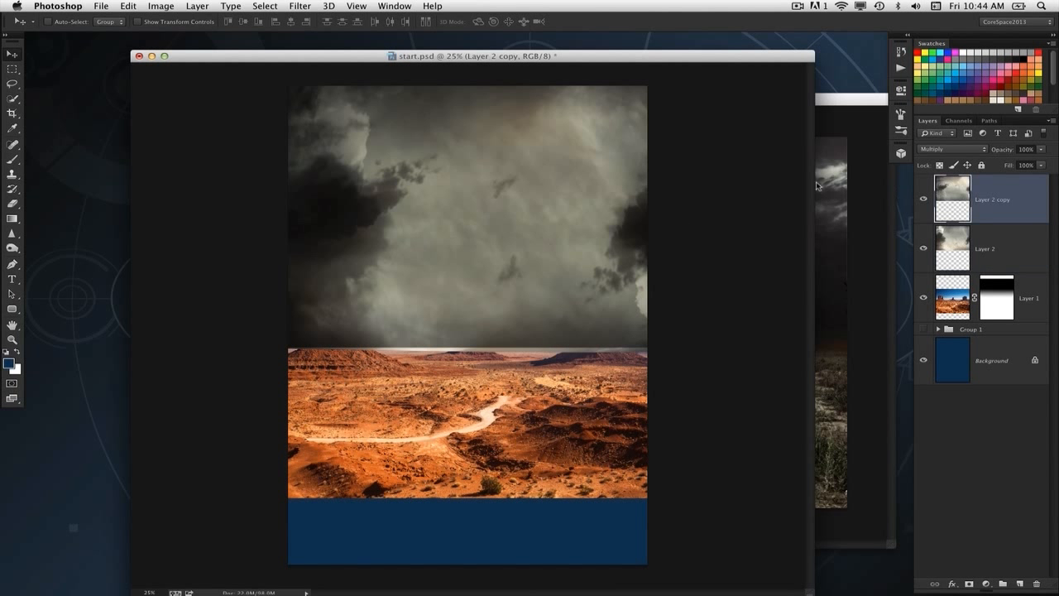
{"action": "left_click", "coordinate": [925, 203]}
{"action": "left_click", "coordinate": [947, 253]}
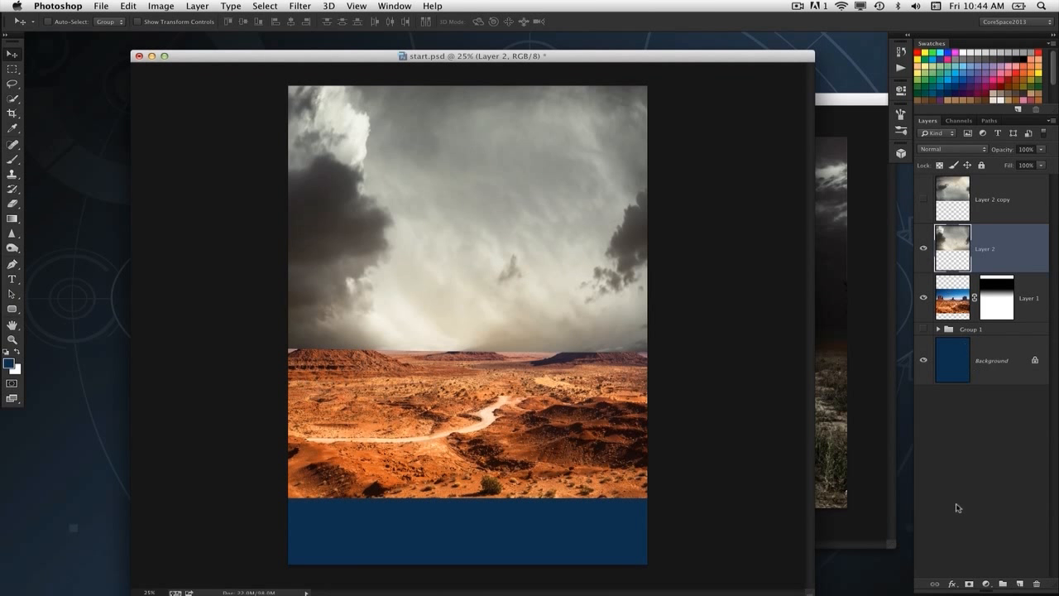
{"action": "left_click", "coordinate": [970, 584]}
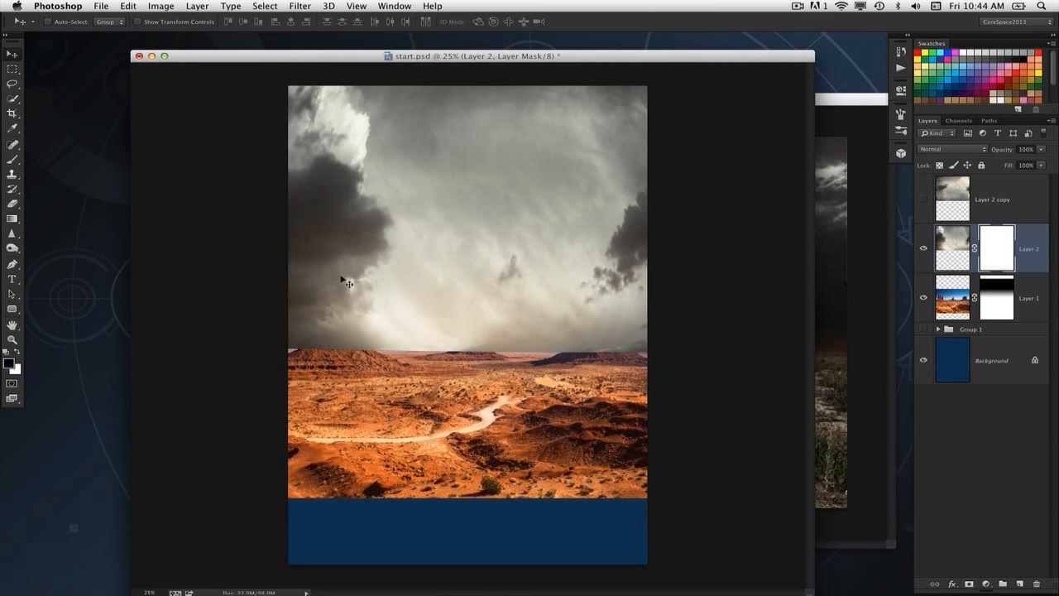
Mask Layer 2's clouds away around the three buttes and along the horizon with several black-to-transparent radial gradients
{"action": "left_click", "coordinate": [14, 219]}
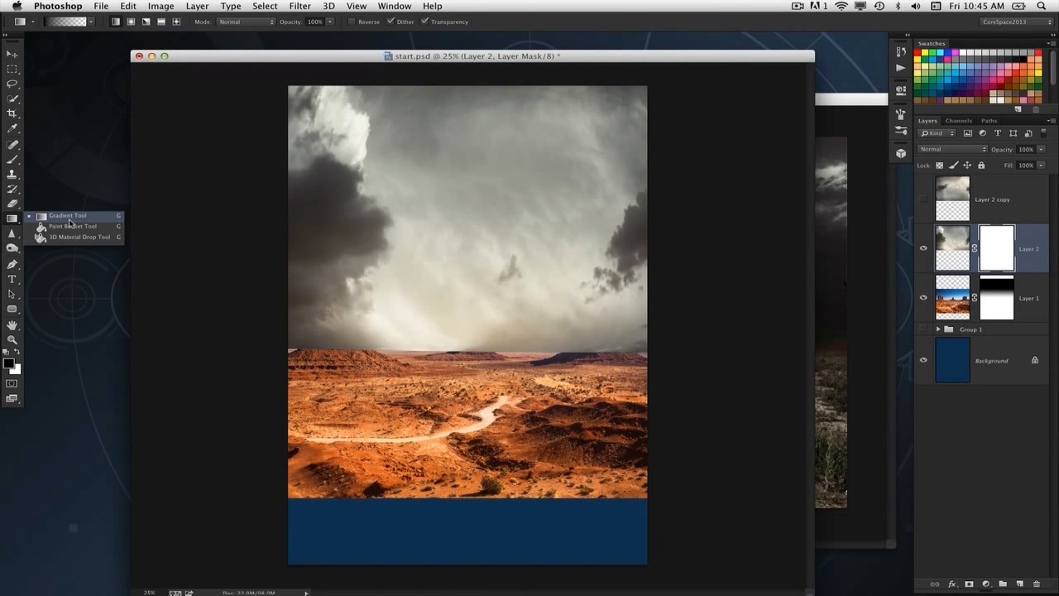
{"action": "left_click", "coordinate": [70, 218]}
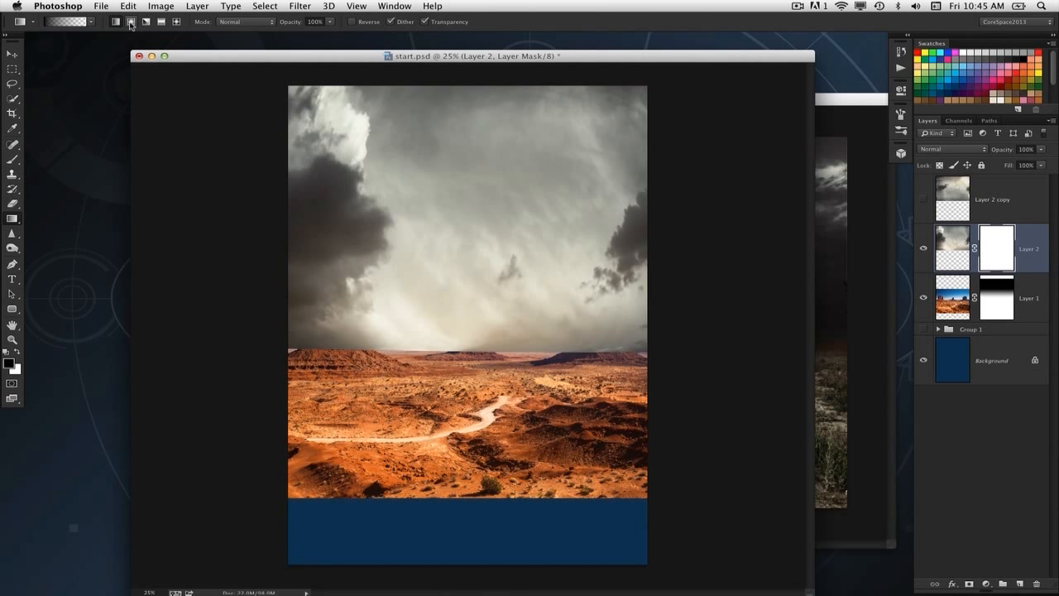
{"action": "left_click", "coordinate": [132, 21]}
{"action": "left_click_drag", "start_coordinate": [327, 349], "coordinate": [353, 208]}
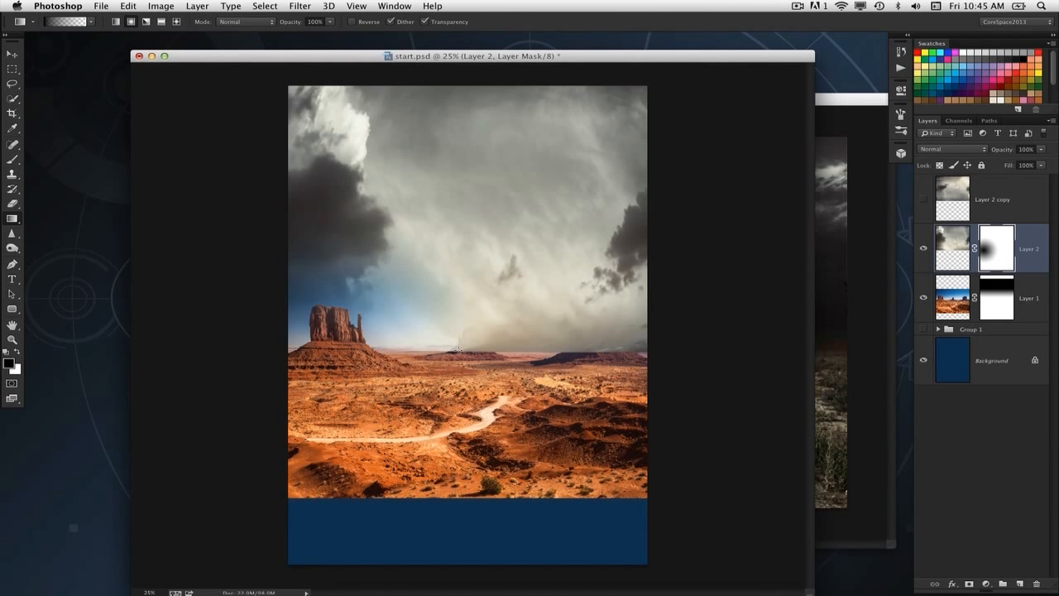
{"action": "left_click_drag", "start_coordinate": [471, 343], "coordinate": [480, 277]}
{"action": "left_click_drag", "start_coordinate": [597, 346], "coordinate": [564, 268]}
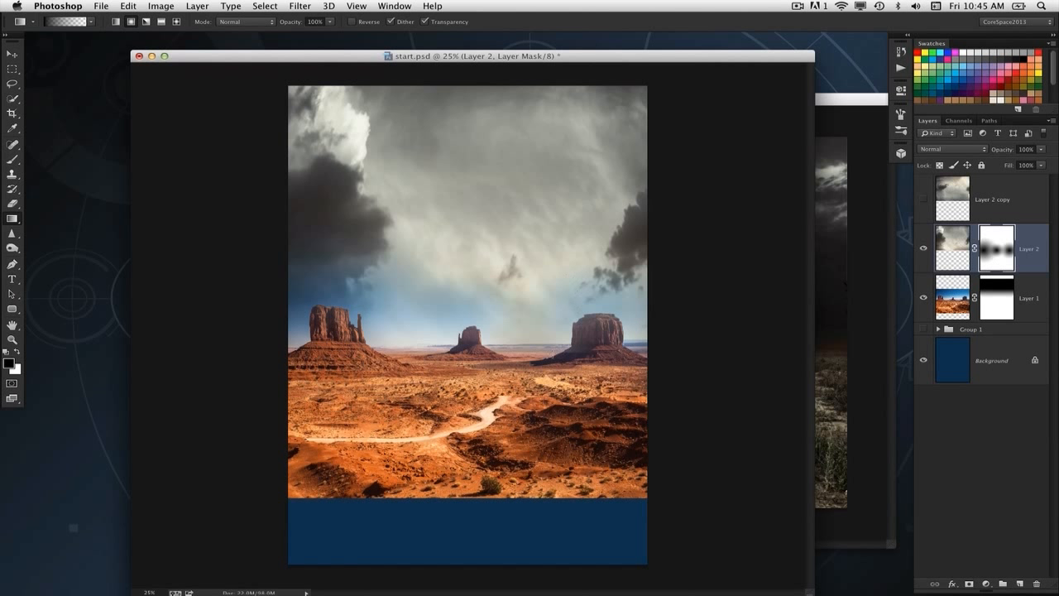
{"action": "left_click_drag", "start_coordinate": [548, 351], "coordinate": [540, 317]}
{"action": "left_click_drag", "start_coordinate": [390, 350], "coordinate": [395, 314]}
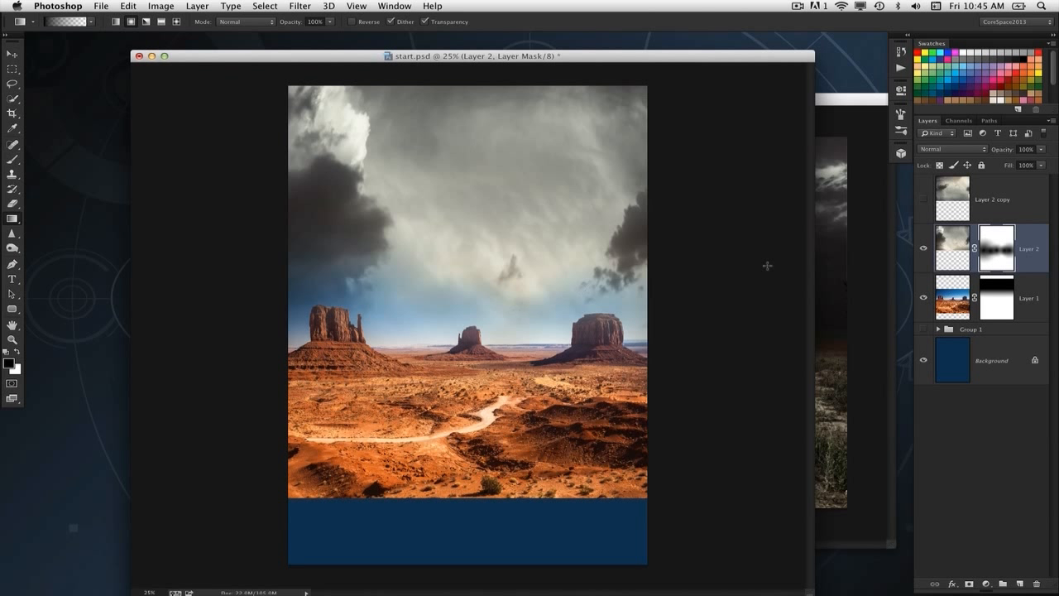
Show the Multiply cloud copy again and add a layer mask to it
{"action": "left_click", "coordinate": [958, 213]}
{"action": "left_click", "coordinate": [924, 200]}
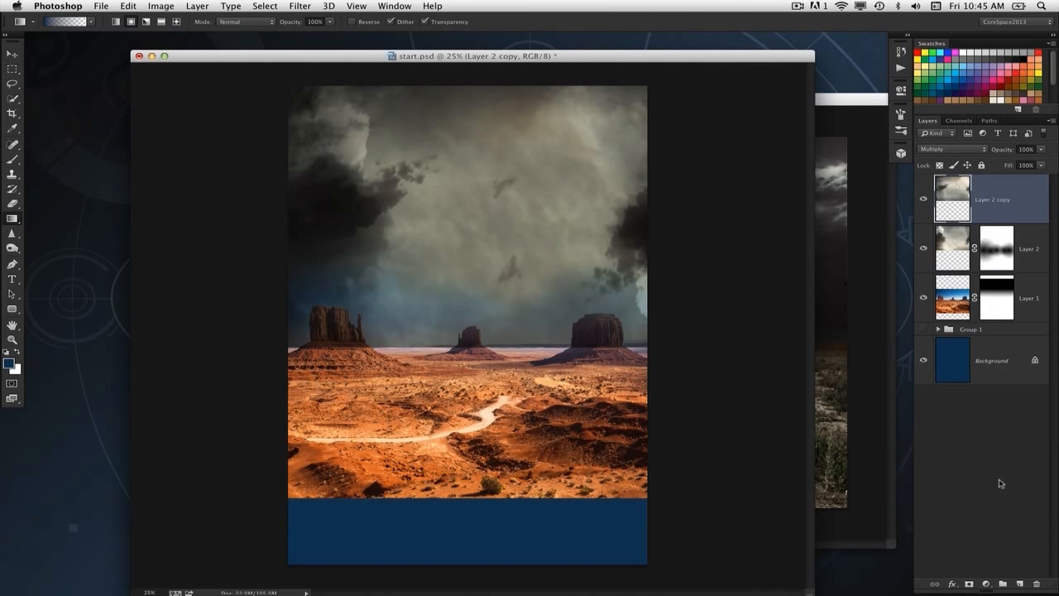
{"action": "left_click", "coordinate": [970, 583]}
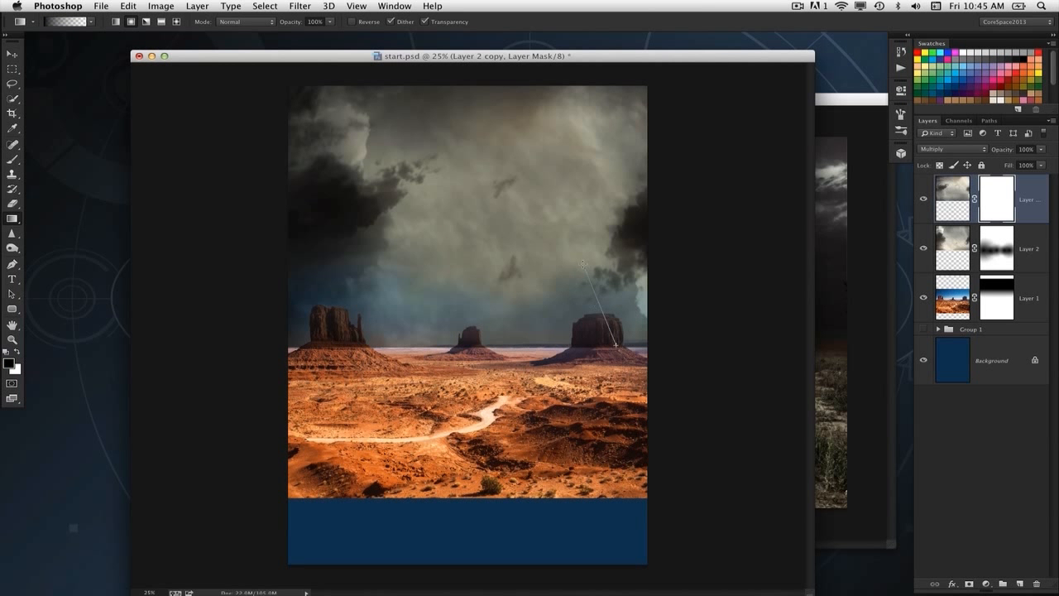
Fade the Multiply cloud copy along the horizon and over the buttes with small black radial gradients on its mask
{"action": "left_click_drag", "start_coordinate": [616, 345], "coordinate": [584, 265]}
{"action": "left_click_drag", "start_coordinate": [527, 346], "coordinate": [498, 310]}
{"action": "left_click_drag", "start_coordinate": [472, 348], "coordinate": [446, 306]}
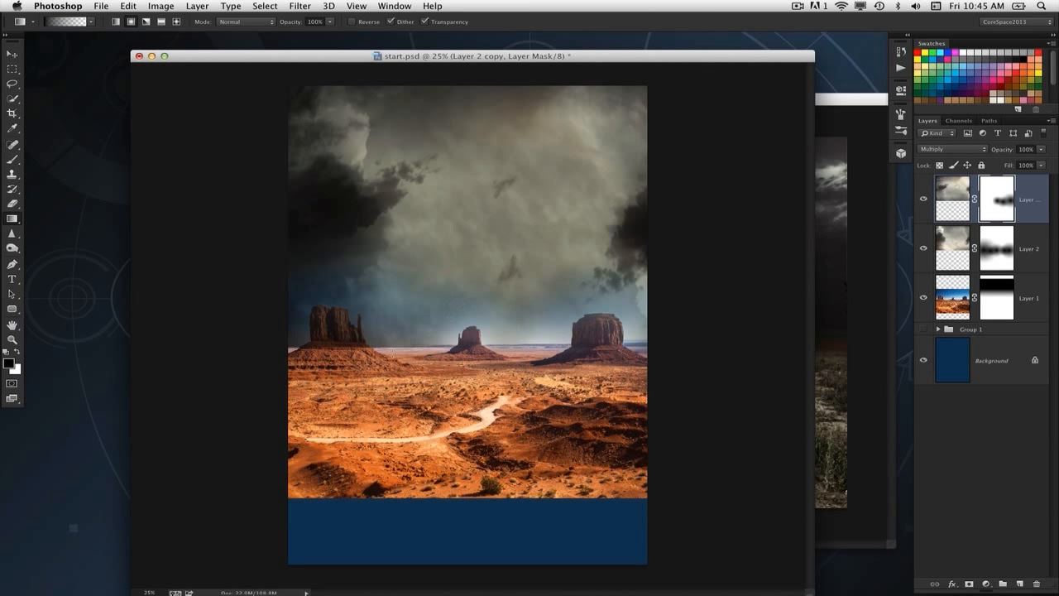
{"action": "left_click_drag", "start_coordinate": [378, 329], "coordinate": [376, 326]}
{"action": "left_click_drag", "start_coordinate": [376, 347], "coordinate": [349, 323]}
{"action": "left_click_drag", "start_coordinate": [328, 346], "coordinate": [297, 330]}
{"action": "left_click_drag", "start_coordinate": [289, 350], "coordinate": [265, 331]}
{"action": "left_click_drag", "start_coordinate": [462, 364], "coordinate": [492, 359]}
{"action": "left_click_drag", "start_coordinate": [619, 351], "coordinate": [651, 286]}
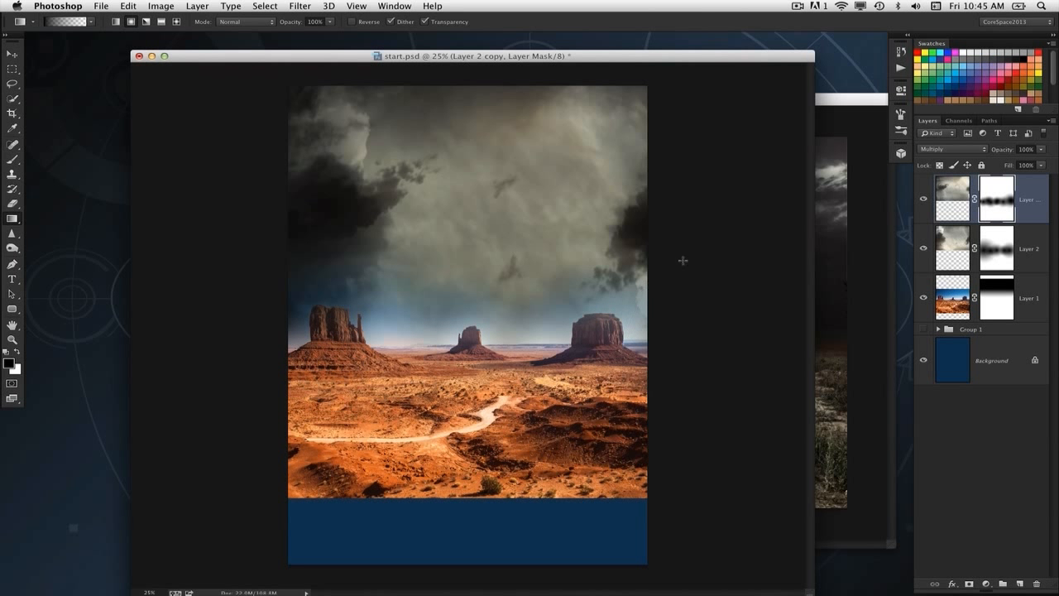
Fit the start.psd window back around the poster and minimize the stormy road photo
{"action": "key", "text": "v"}
{"action": "left_click_drag", "start_coordinate": [372, 185], "coordinate": [395, 190]}
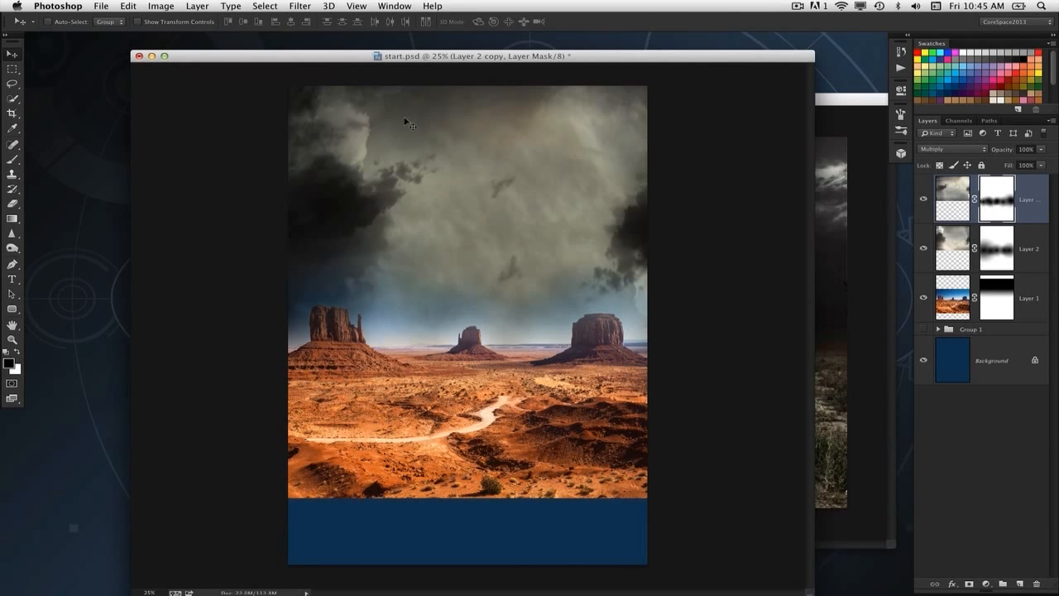
{"action": "key", "text": "super+minus"}
{"action": "key", "text": "super+plus"}
{"action": "left_click", "coordinate": [638, 204]}
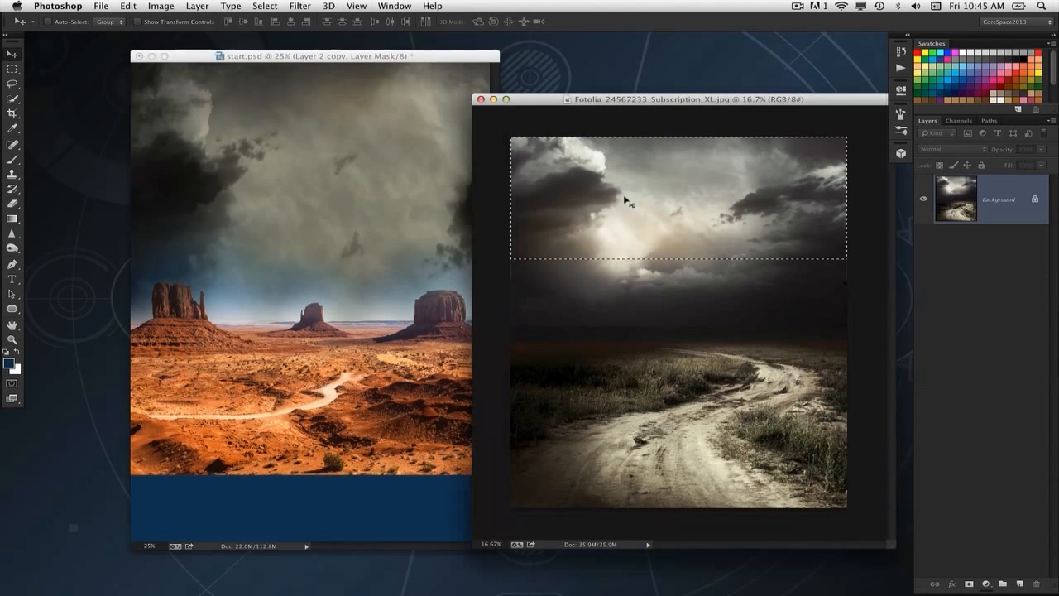
{"action": "left_click", "coordinate": [494, 100]}
Restore the sunset road photo Fotolia_30807488_Subscription_L.jpg with its old selection cleared, and fit its window beside the poster for a Rectangular Marquee selection
{"action": "mouse_move", "coordinate": [709, 588]}
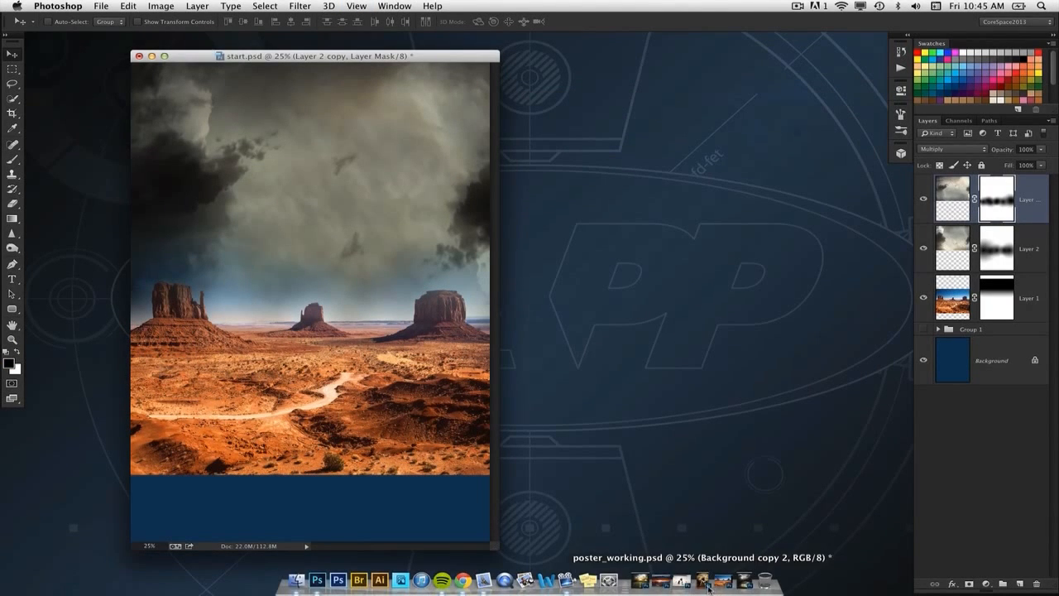
{"action": "left_click", "coordinate": [646, 586]}
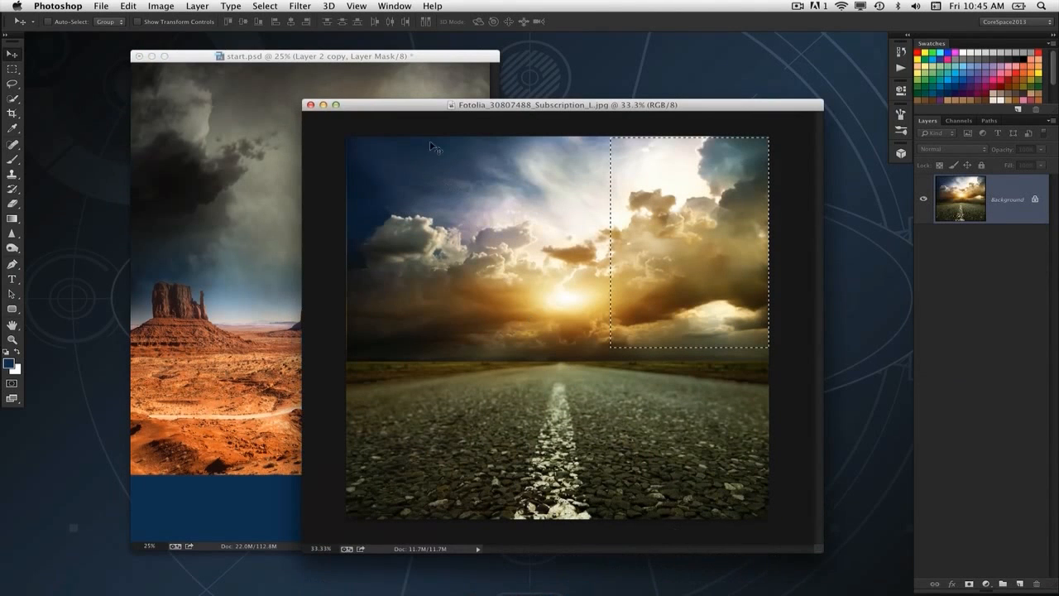
{"action": "left_click_drag", "start_coordinate": [397, 106], "coordinate": [501, 102]}
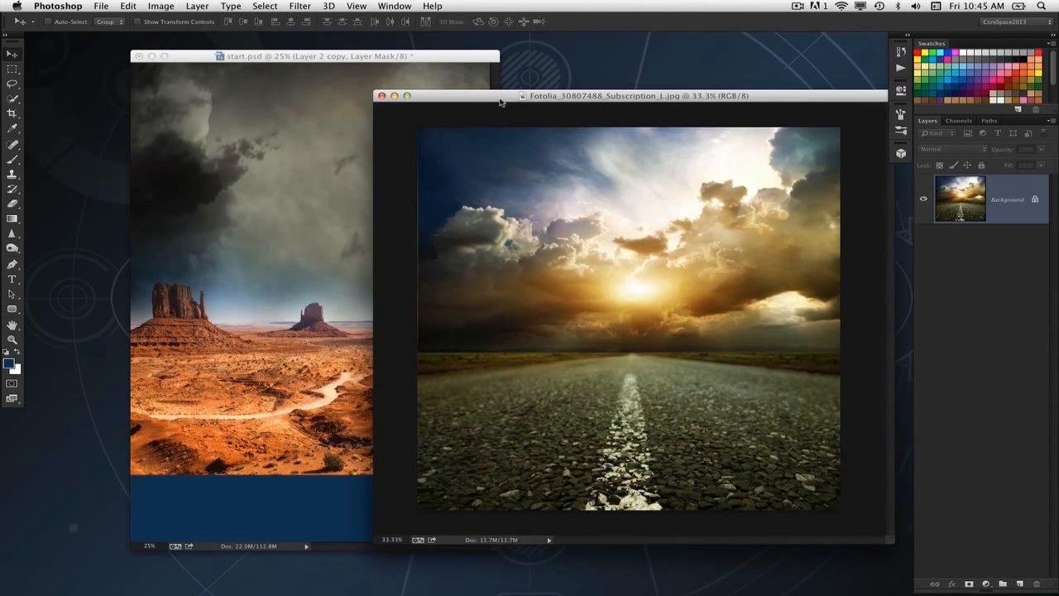
{"action": "left_click", "coordinate": [12, 69]}
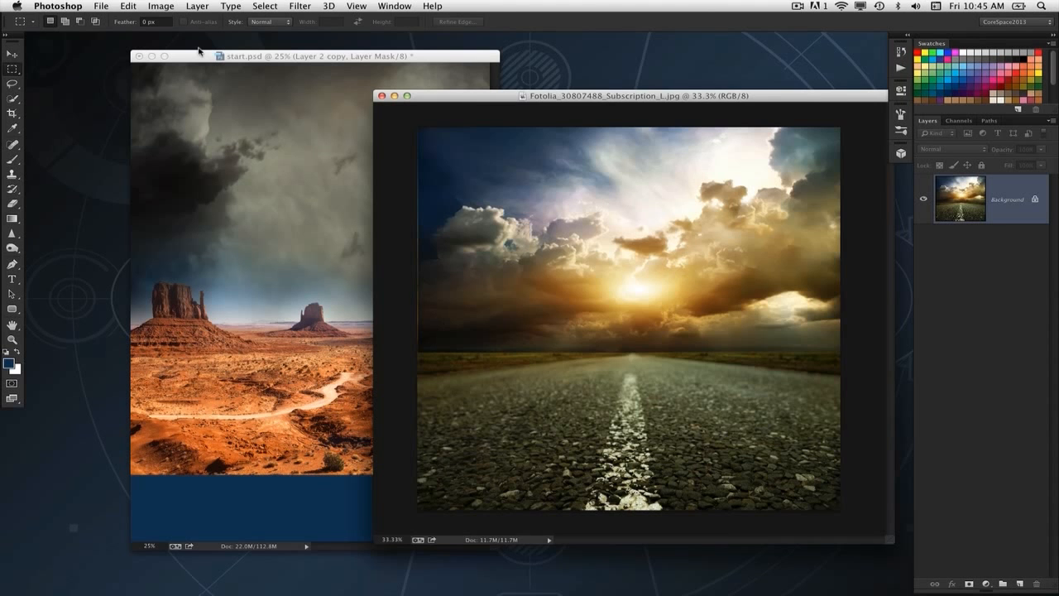
{"action": "key", "text": "super+minus"}
{"action": "key", "text": "super+plus"}
{"action": "left_click_drag", "start_coordinate": [456, 96], "coordinate": [482, 98]}
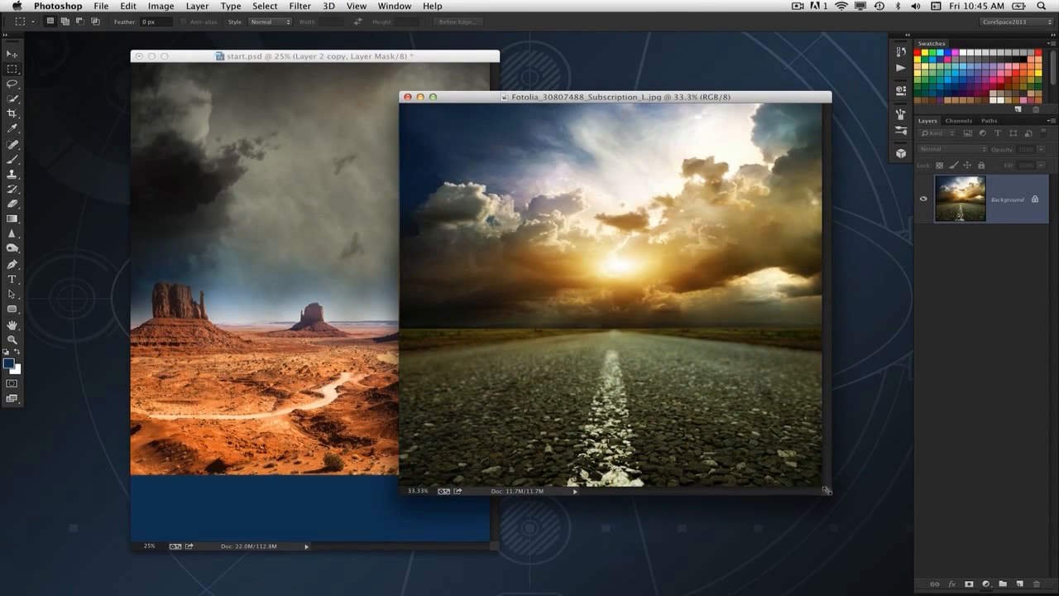
Select the sunset photo's sky to the right of the sun with the Rectangular Marquee, from the upper edge to just above the horizon
{"action": "left_click_drag", "start_coordinate": [827, 491], "coordinate": [849, 528]}
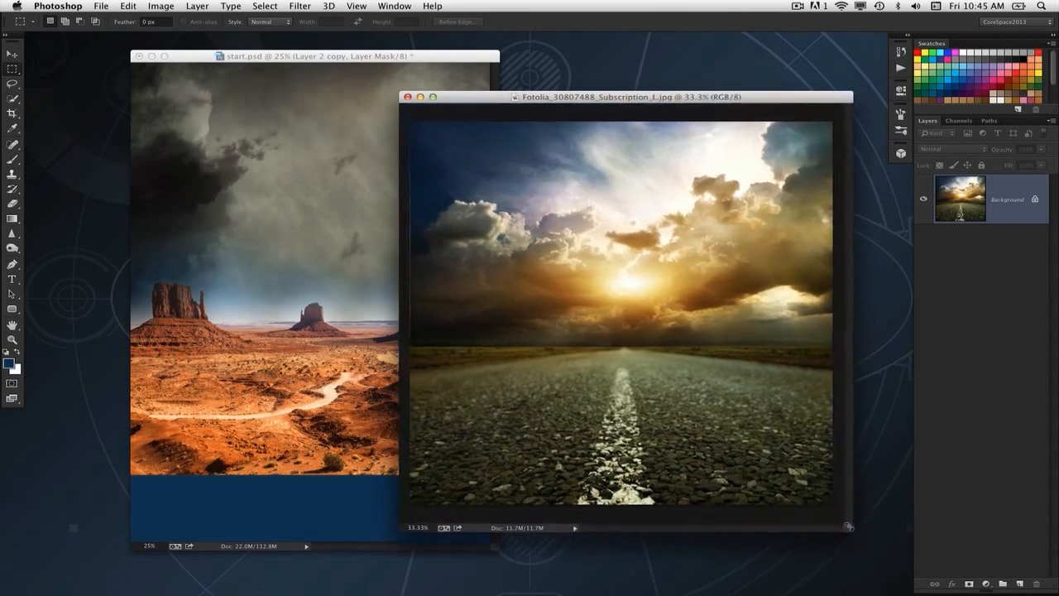
{"action": "left_click", "coordinate": [13, 70]}
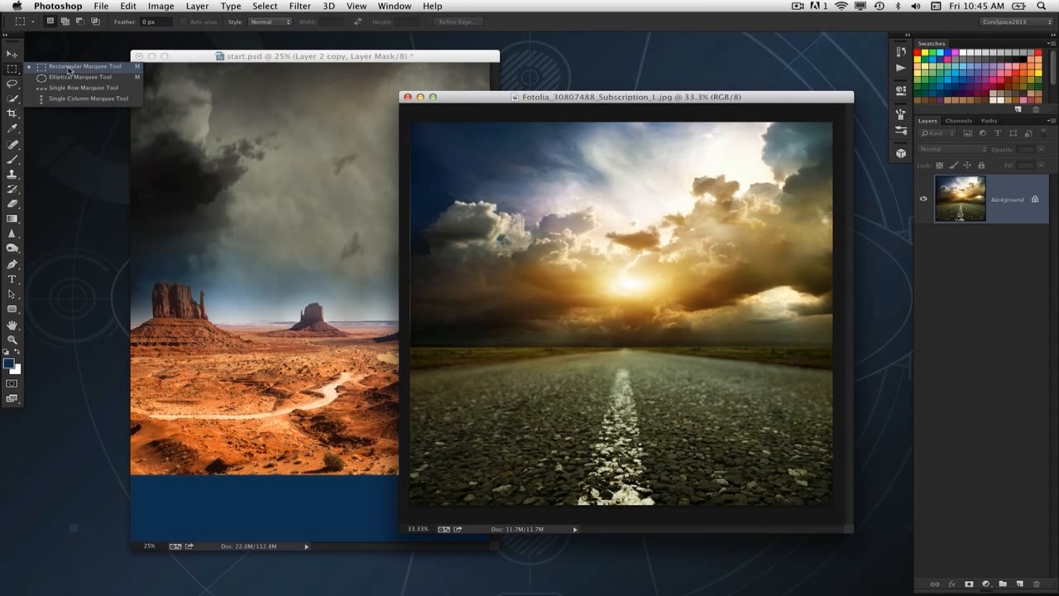
{"action": "left_click", "coordinate": [71, 69]}
{"action": "left_click_drag", "start_coordinate": [834, 119], "coordinate": [669, 305]}
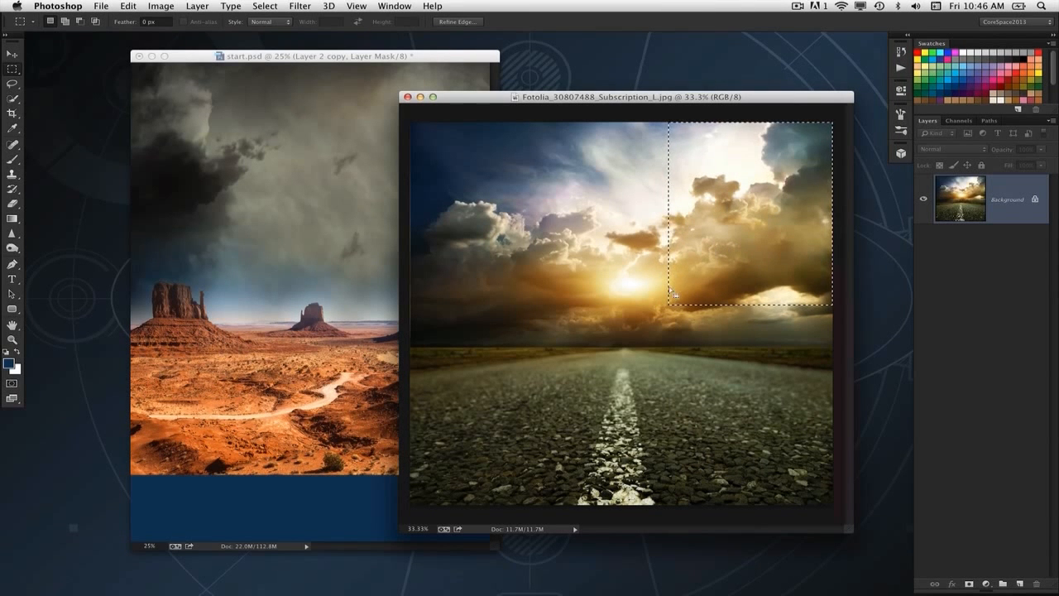
{"action": "left_click_drag", "start_coordinate": [663, 123], "coordinate": [848, 335]}
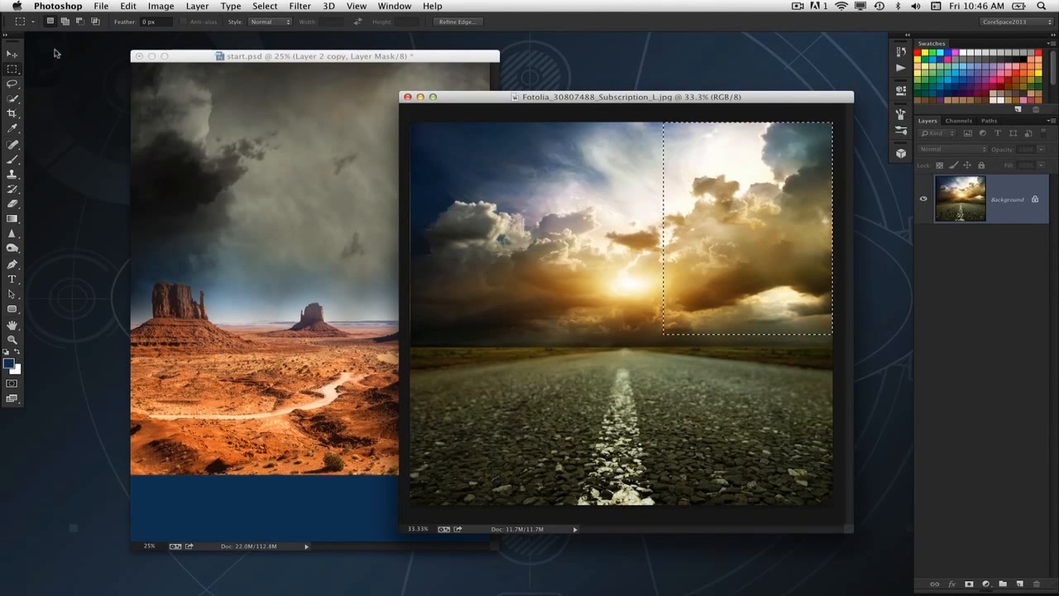
Copy the selected sunset clouds into start.psd as a new layer and minimize the sunset photo
{"action": "left_click", "coordinate": [12, 53]}
{"action": "left_click_drag", "start_coordinate": [572, 97], "coordinate": [624, 102]}
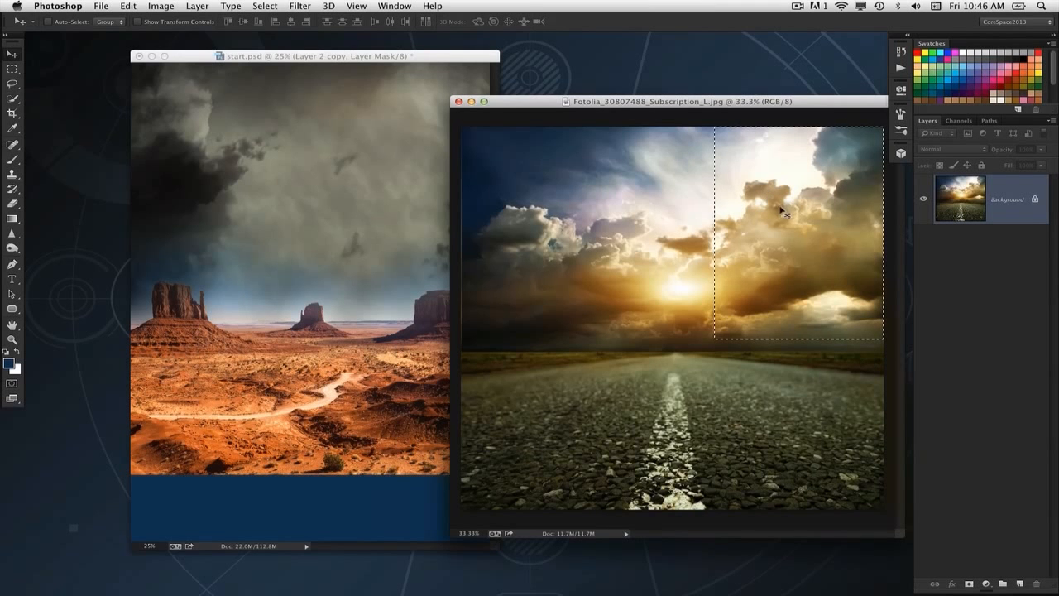
{"action": "left_click_drag", "start_coordinate": [763, 257], "coordinate": [322, 247]}
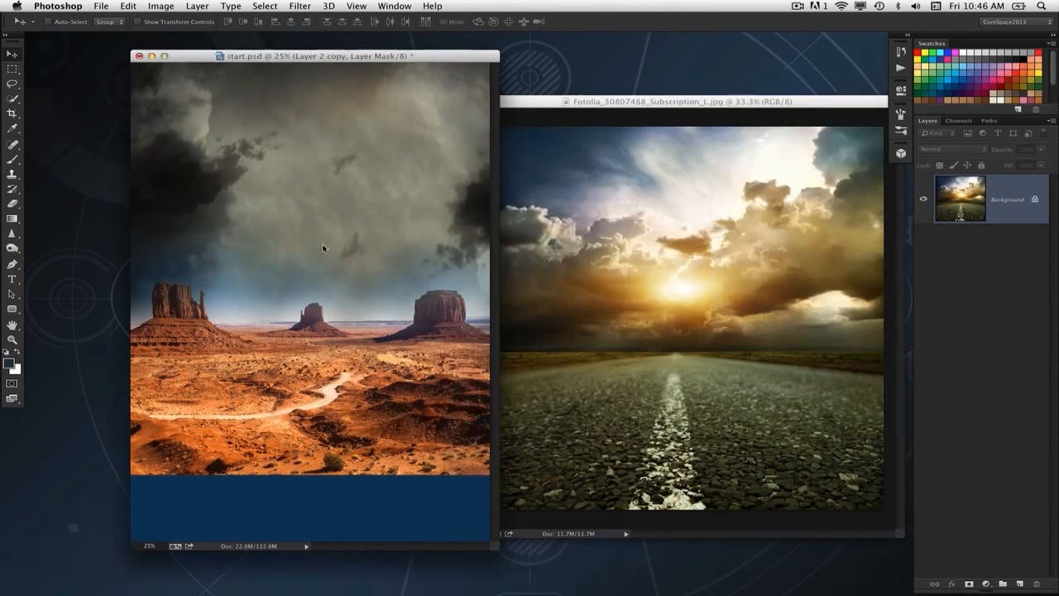
{"action": "left_click", "coordinate": [718, 104]}
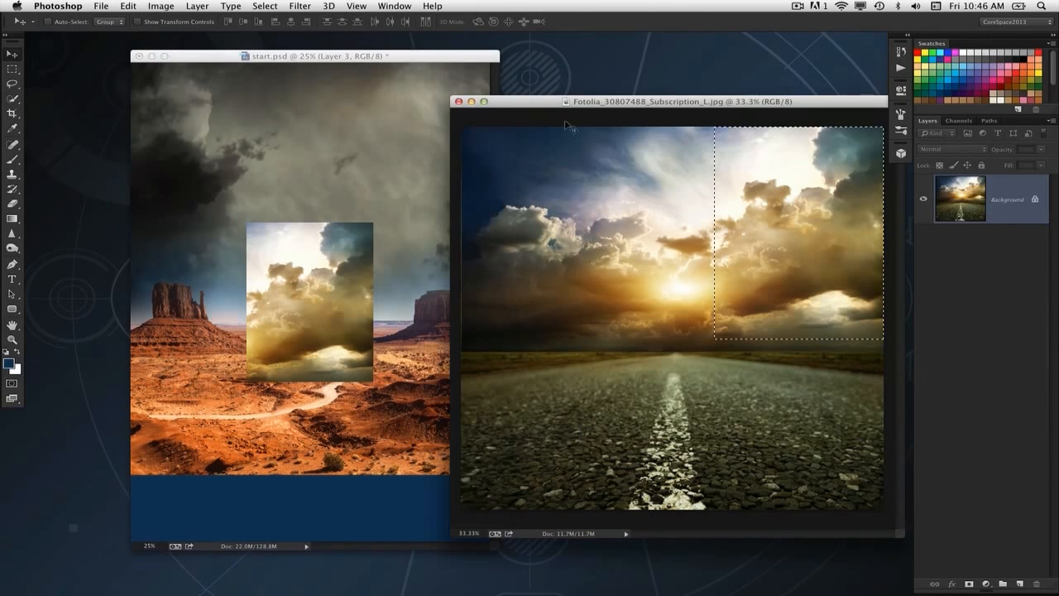
{"action": "left_click", "coordinate": [470, 102]}
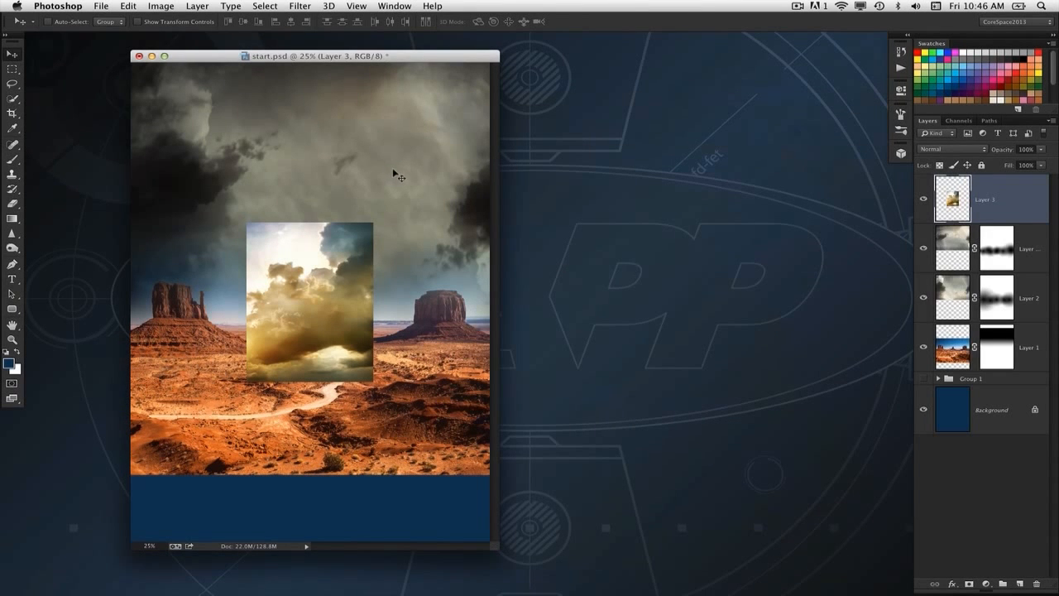
Rotate the sunset cloud layer 90° with Free Transform and flip it horizontally, with the window enlarged around the poster
{"action": "key", "text": "super+t"}
{"action": "left_click_drag", "start_coordinate": [362, 174], "coordinate": [438, 329]}
{"action": "left_click_drag", "start_coordinate": [494, 532], "coordinate": [695, 573]}
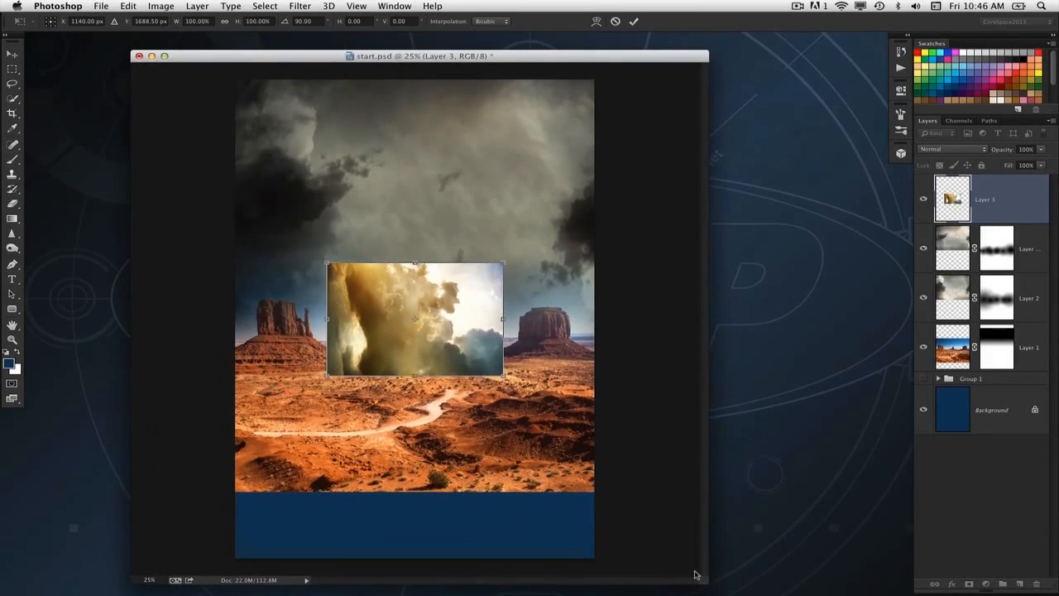
{"action": "right_click", "coordinate": [450, 311]}
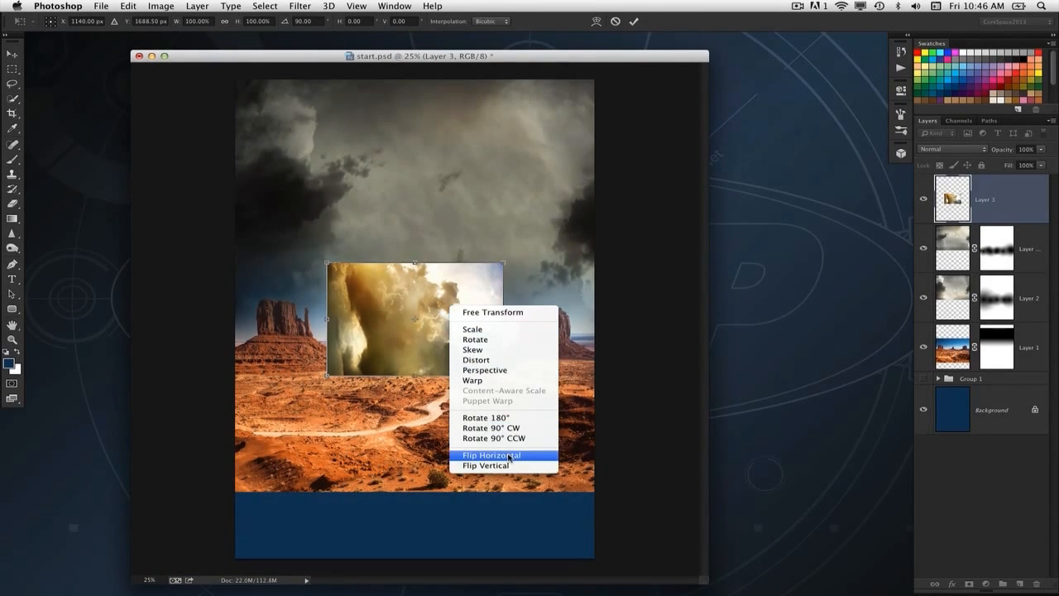
{"action": "left_click", "coordinate": [506, 456]}
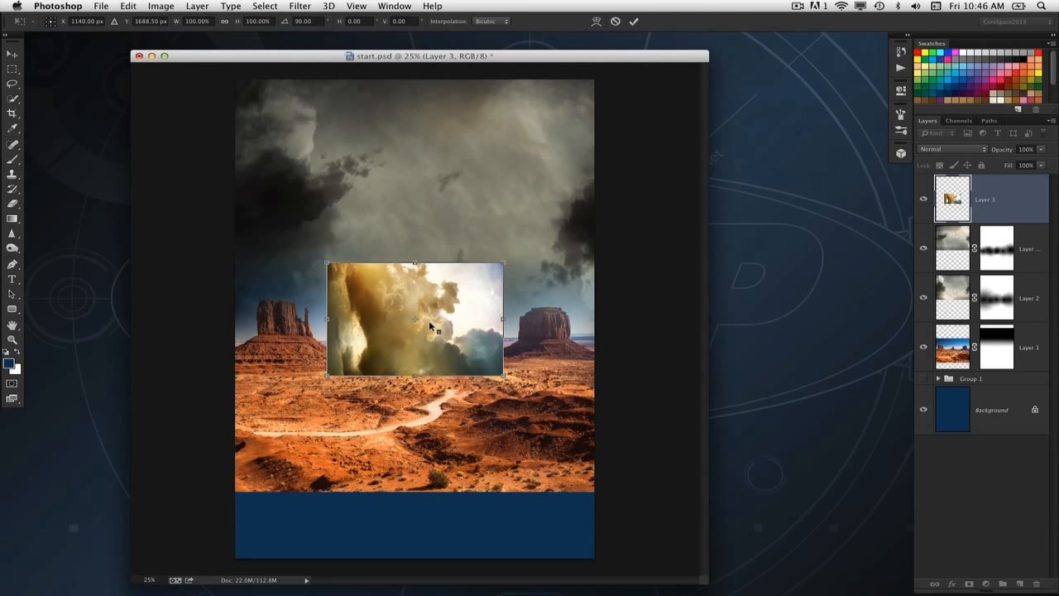
{"action": "right_click", "coordinate": [394, 322]}
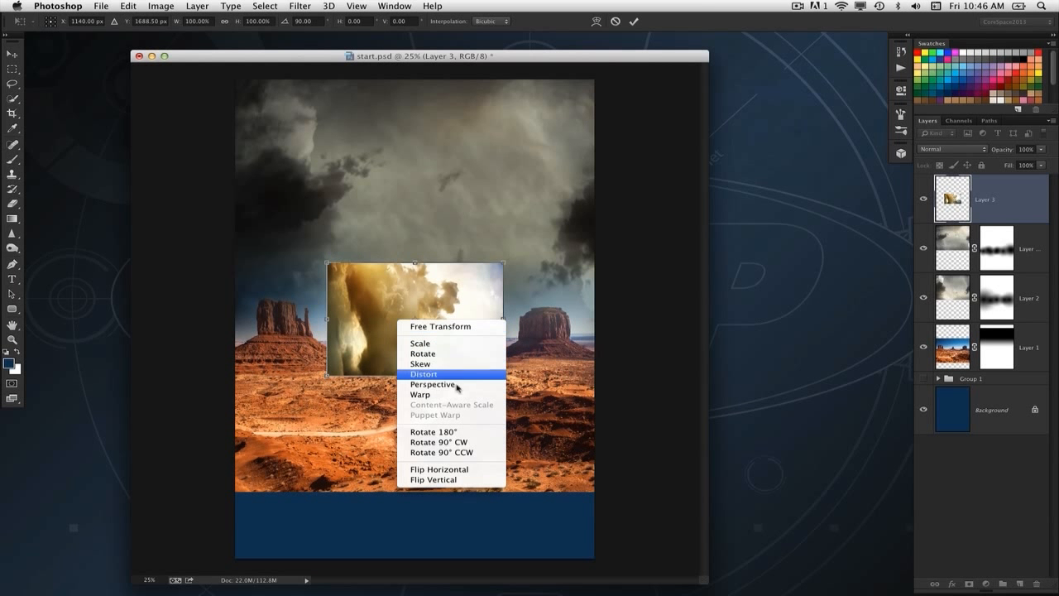
{"action": "left_click", "coordinate": [467, 471]}
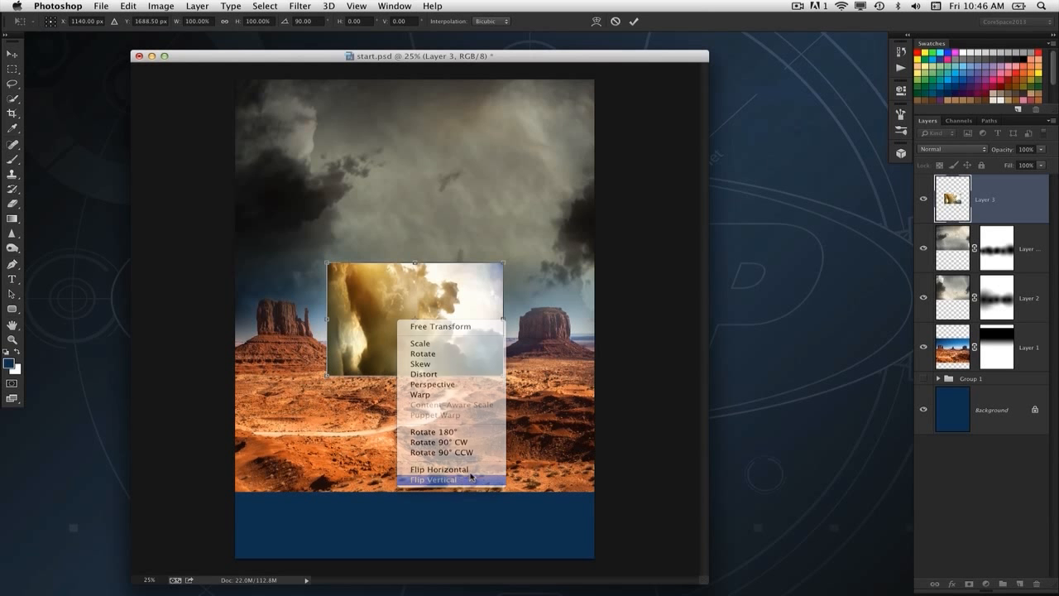
{"action": "right_click", "coordinate": [437, 343]}
{"action": "left_click", "coordinate": [472, 502]}
Align the clouds to the poster's upper-left corner and stretch them down to the horizon and past both side edges
{"action": "left_click_drag", "start_coordinate": [451, 317], "coordinate": [359, 142]}
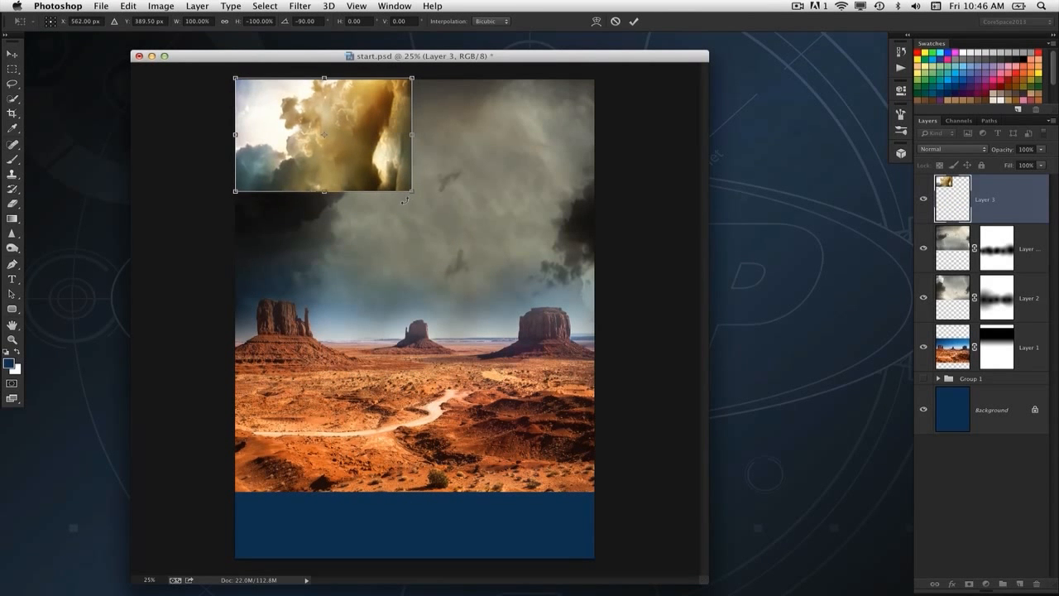
{"action": "left_click_drag", "start_coordinate": [413, 194], "coordinate": [609, 336]}
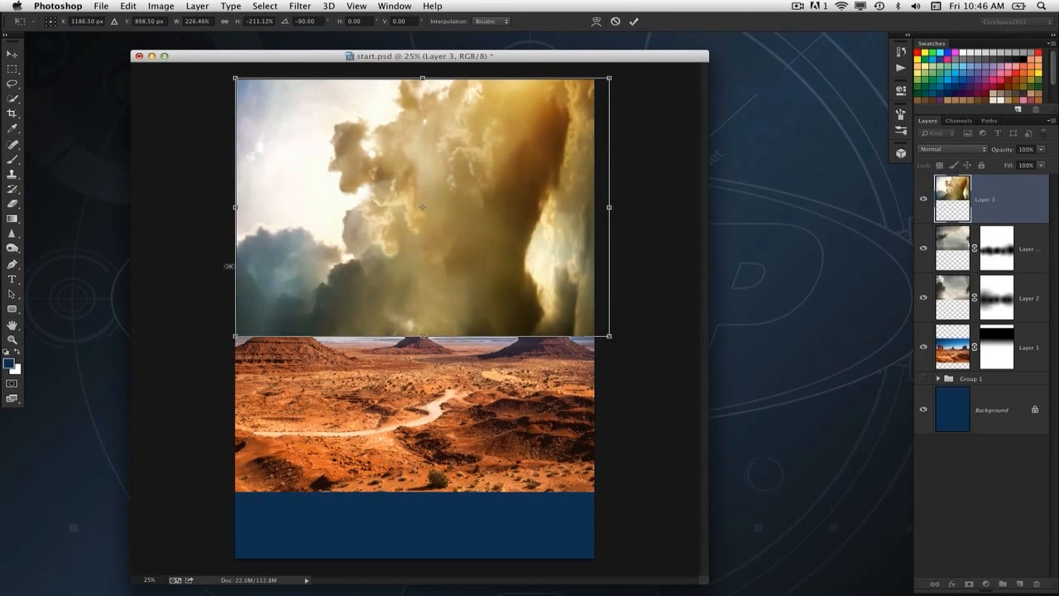
{"action": "left_click_drag", "start_coordinate": [234, 207], "coordinate": [141, 207]}
{"action": "left_click_drag", "start_coordinate": [610, 206], "coordinate": [653, 206]}
{"action": "key", "text": "Return"}
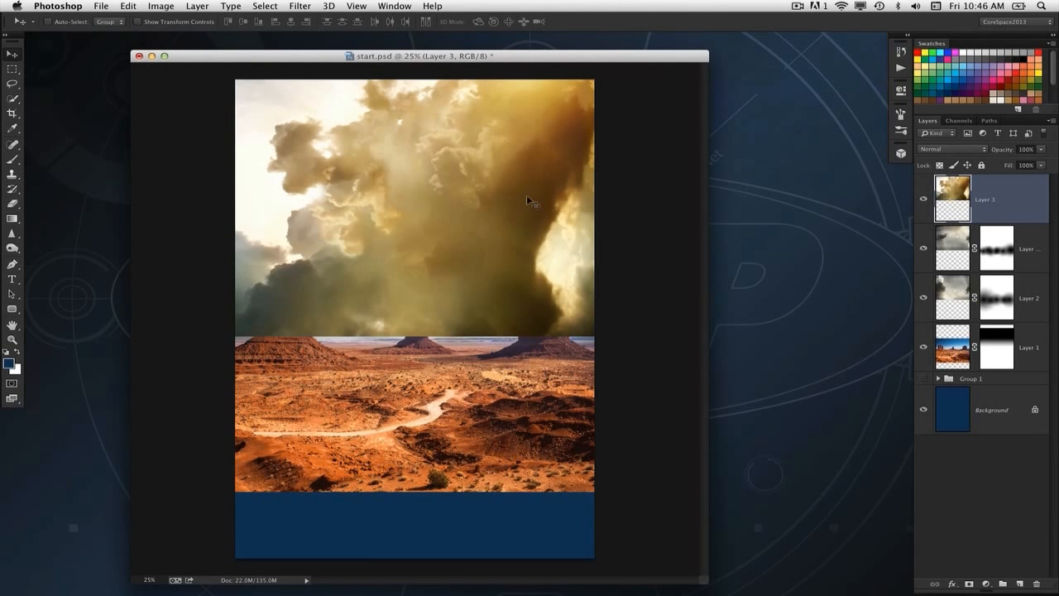
Set the sunset cloud layer to Overlay blending and add a layer mask to it
{"action": "left_click", "coordinate": [955, 150]}
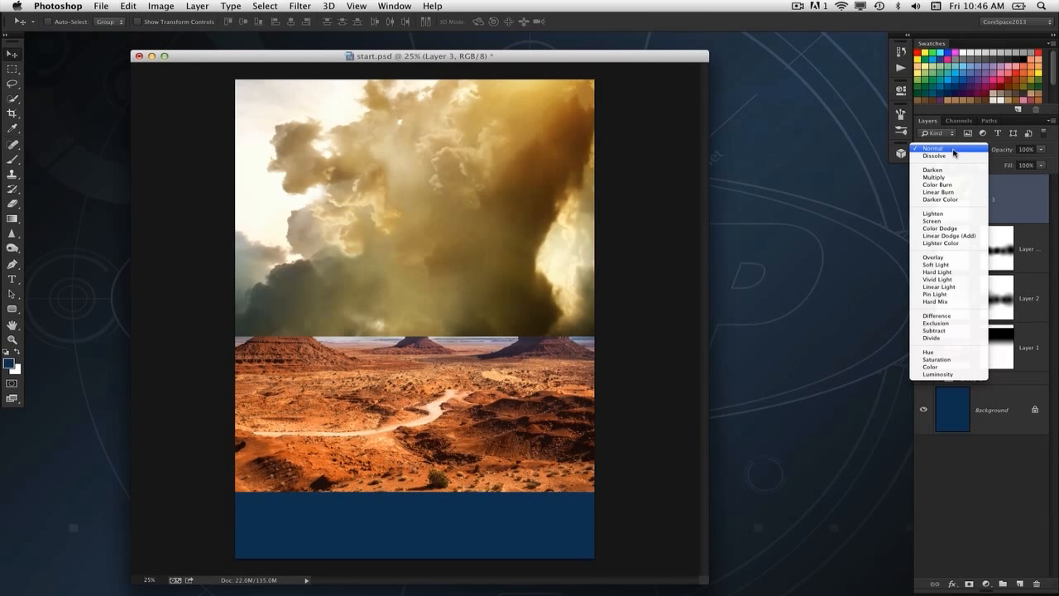
{"action": "left_click", "coordinate": [950, 259]}
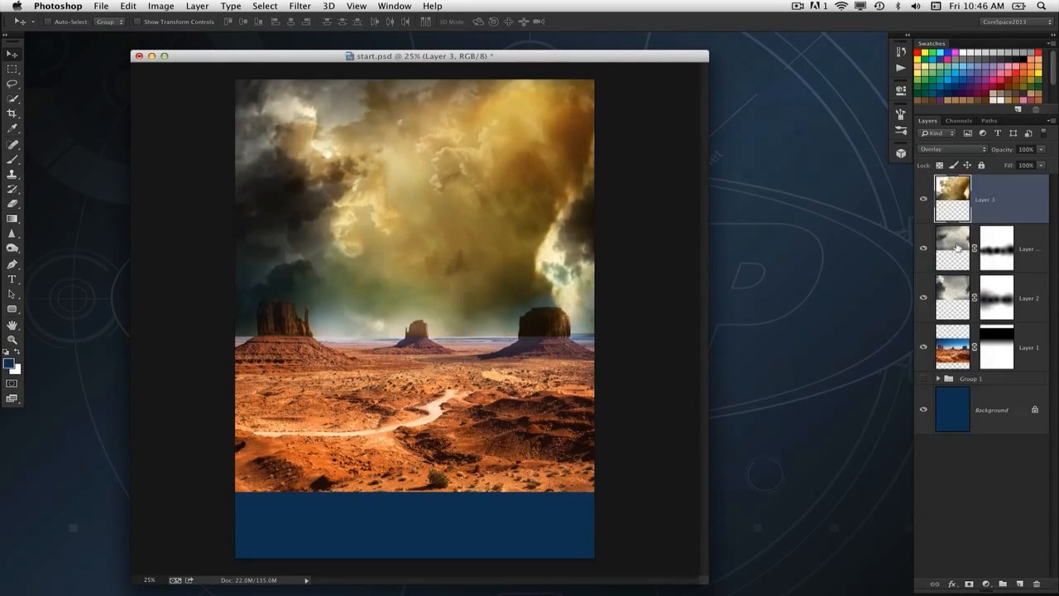
{"action": "left_click", "coordinate": [970, 583]}
Fade the sunset clouds along the horizon and over the buttes with small black radial gradients on the layer's mask
{"action": "left_click", "coordinate": [12, 219]}
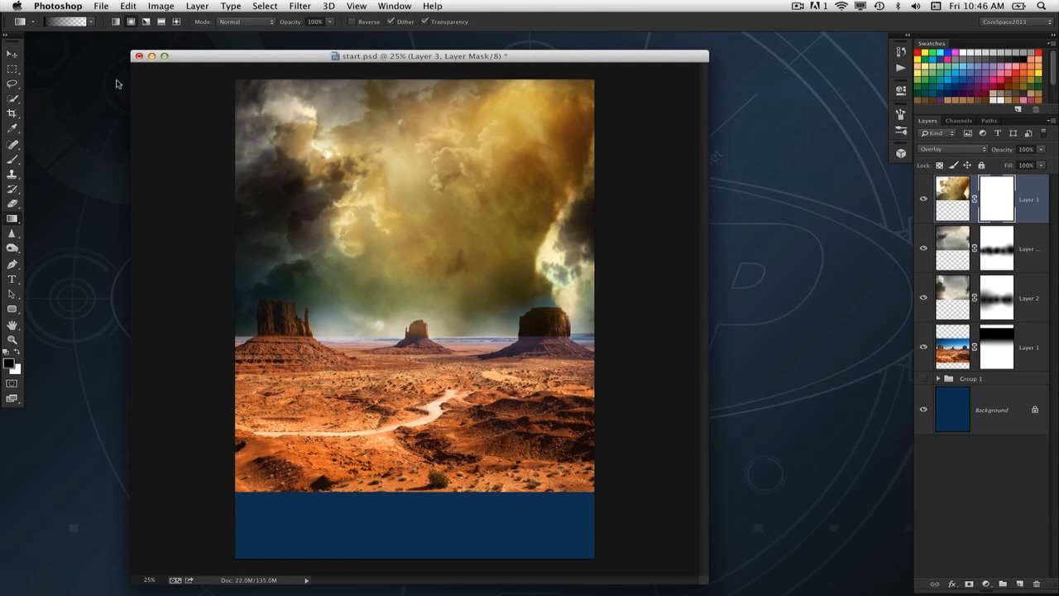
{"action": "left_click_drag", "start_coordinate": [526, 329], "coordinate": [511, 269]}
{"action": "left_click_drag", "start_coordinate": [435, 278], "coordinate": [434, 276]}
{"action": "left_click_drag", "start_coordinate": [424, 334], "coordinate": [394, 285]}
{"action": "left_click_drag", "start_coordinate": [360, 333], "coordinate": [333, 284]}
{"action": "left_click_drag", "start_coordinate": [283, 338], "coordinate": [242, 295]}
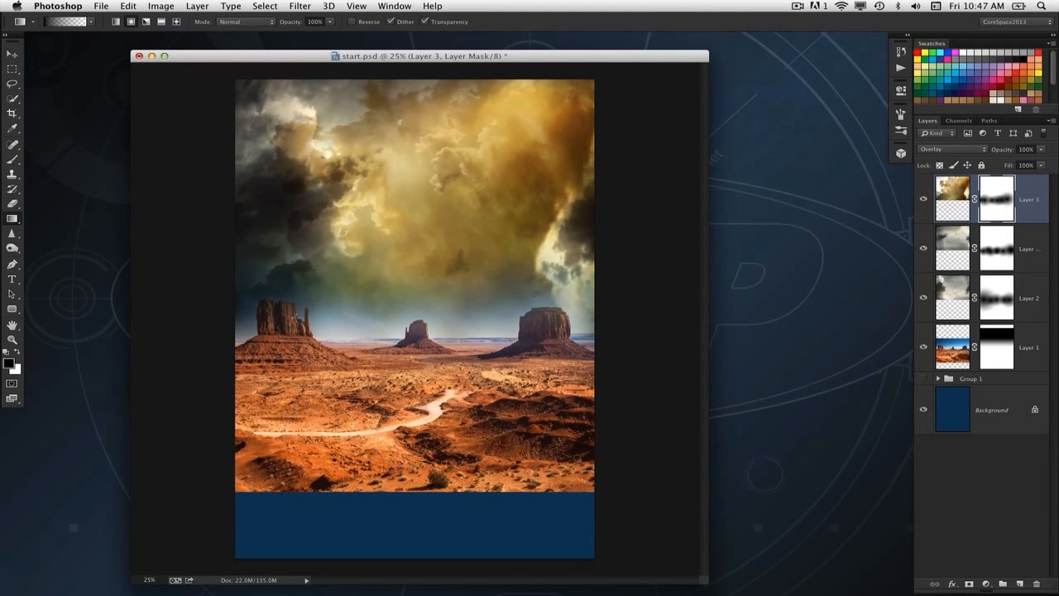
{"action": "left_click_drag", "start_coordinate": [582, 329], "coordinate": [562, 283]}
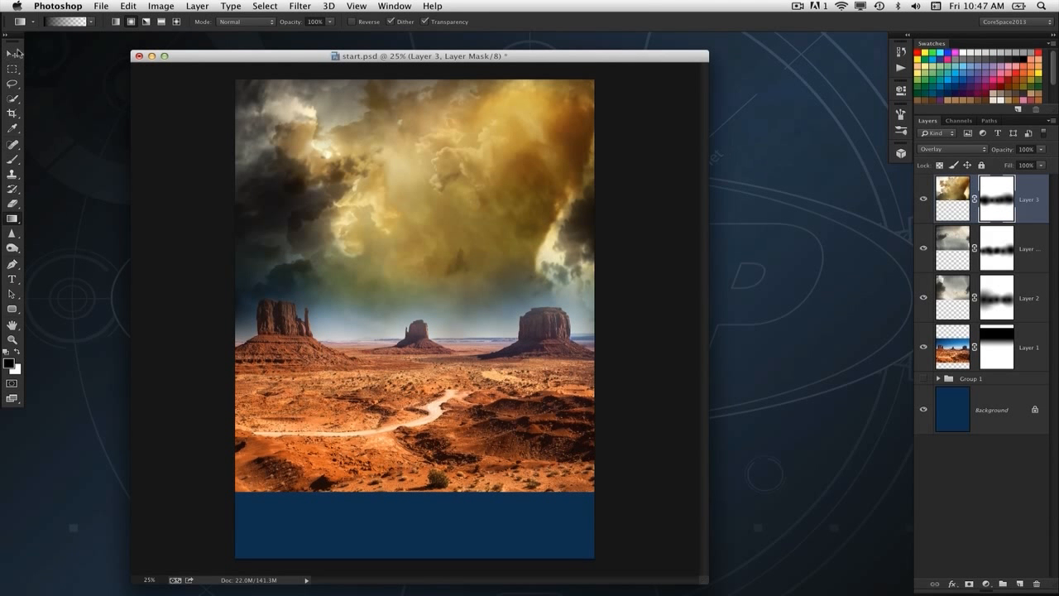
Widen the sunset cloud image to 114.67% with Free Transform, recentre it over the sky, and fit the window back around the poster
{"action": "left_click", "coordinate": [12, 53]}
{"action": "left_click", "coordinate": [943, 198]}
{"action": "left_click_drag", "start_coordinate": [478, 202], "coordinate": [515, 207]}
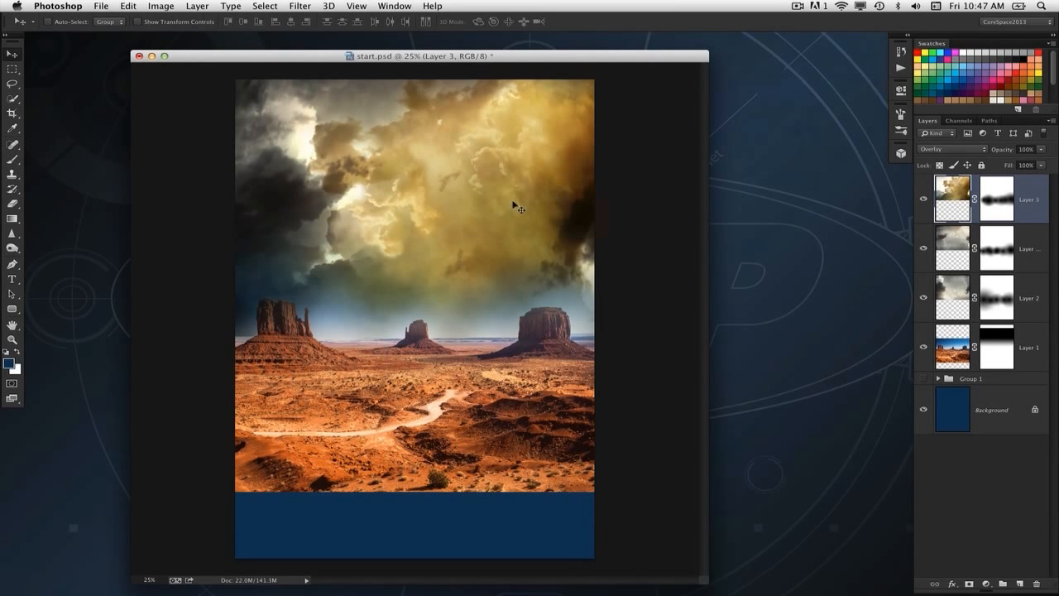
{"action": "key", "text": "super+t"}
{"action": "left_click_drag", "start_coordinate": [692, 205], "coordinate": [763, 207]}
{"action": "left_click_drag", "start_coordinate": [490, 217], "coordinate": [410, 202]}
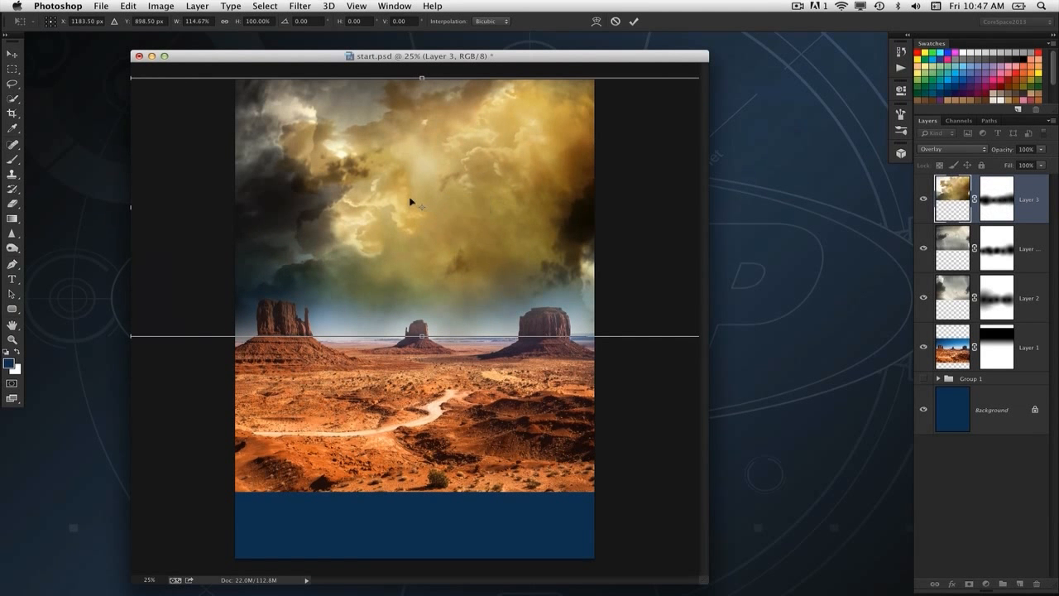
{"action": "key", "text": "Return"}
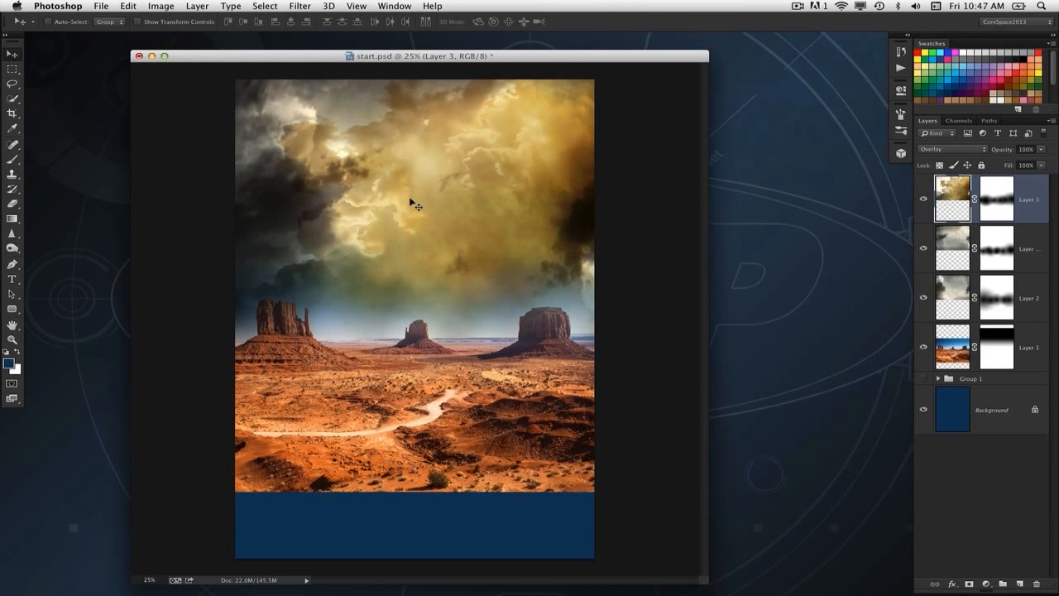
{"action": "key", "text": "super+minus"}
{"action": "key", "text": "super+equal"}
{"action": "left_click_drag", "start_coordinate": [419, 56], "coordinate": [442, 55]}
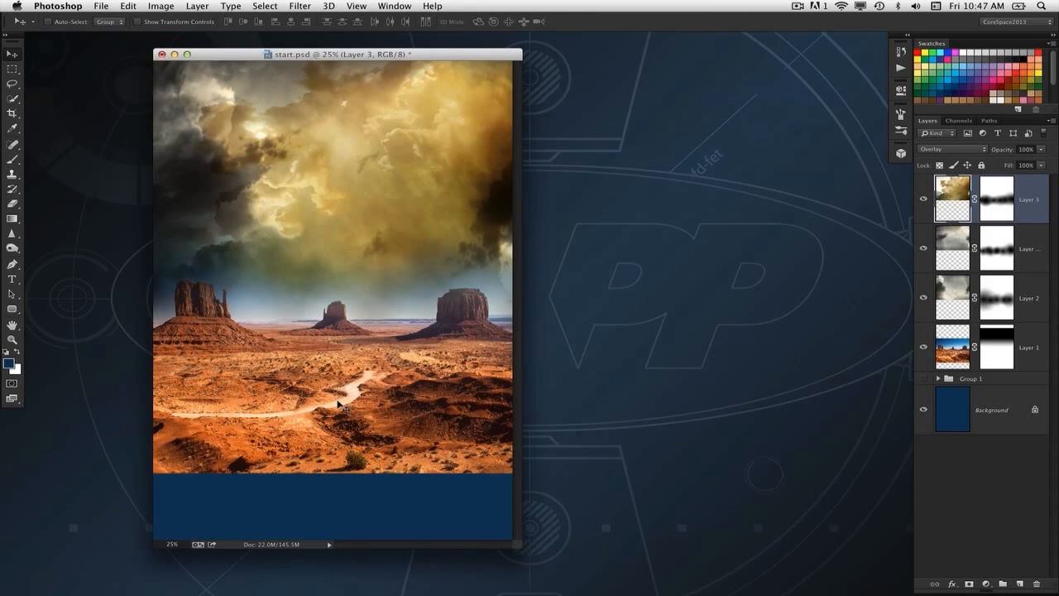
Shift the sunset cloud image right and stretch its left side farther past the poster's left edge with Free Transform
{"action": "left_click", "coordinate": [973, 348]}
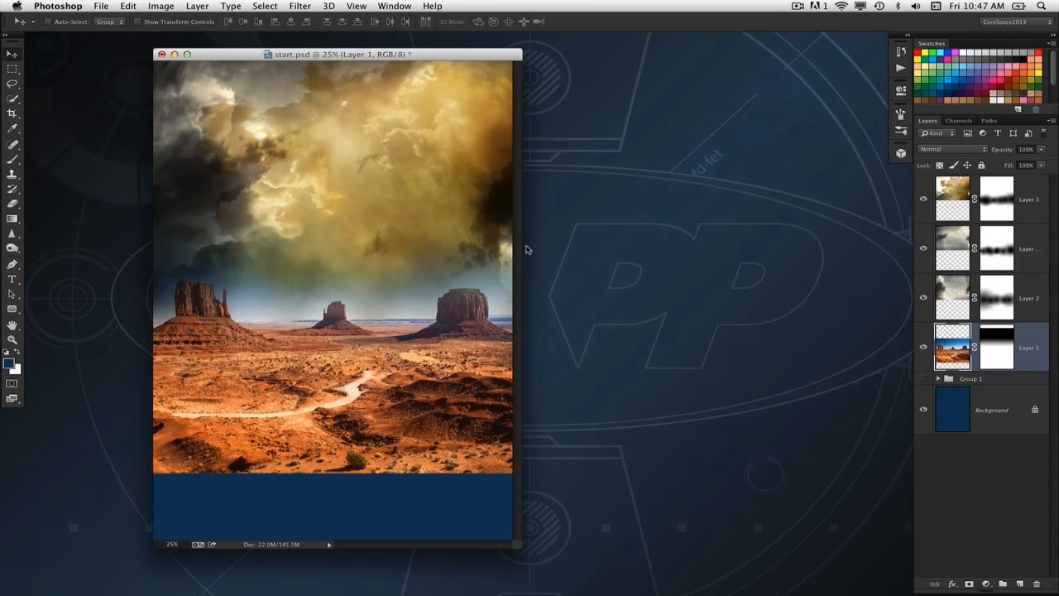
{"action": "left_click", "coordinate": [952, 205]}
{"action": "left_click_drag", "start_coordinate": [387, 206], "coordinate": [401, 215]}
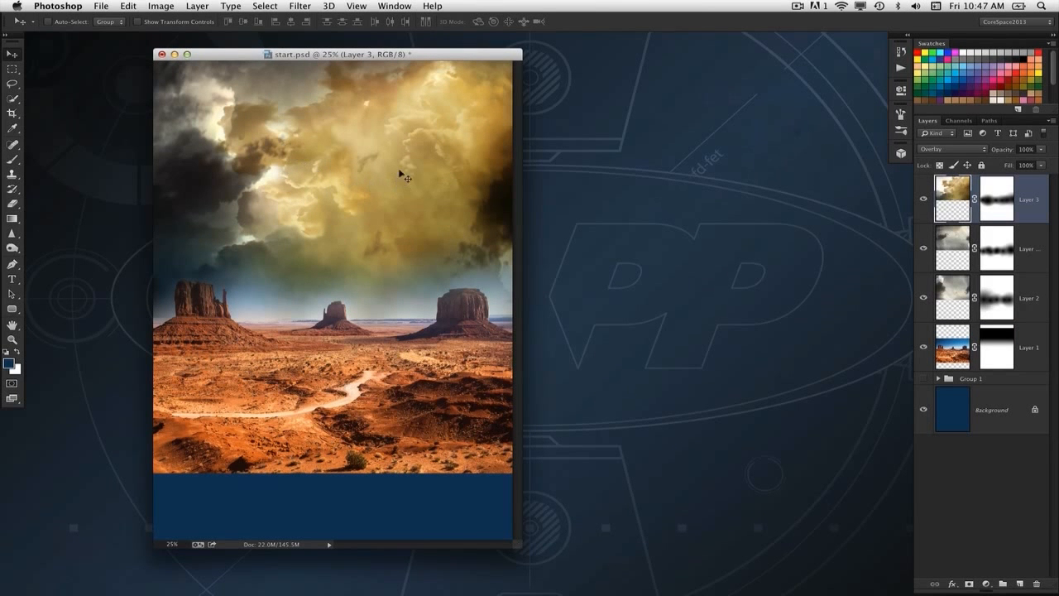
{"action": "key", "text": "super+t"}
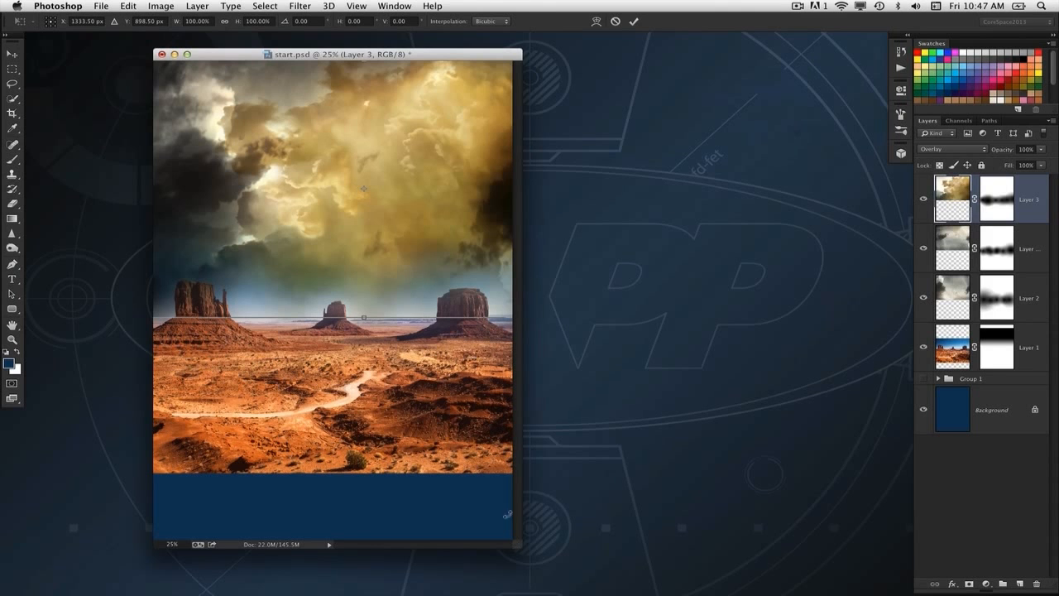
{"action": "left_click_drag", "start_coordinate": [520, 549], "coordinate": [754, 587]}
{"action": "left_click_drag", "start_coordinate": [181, 218], "coordinate": [144, 211]}
{"action": "key", "text": "Return"}
{"action": "key", "text": "super+minus"}
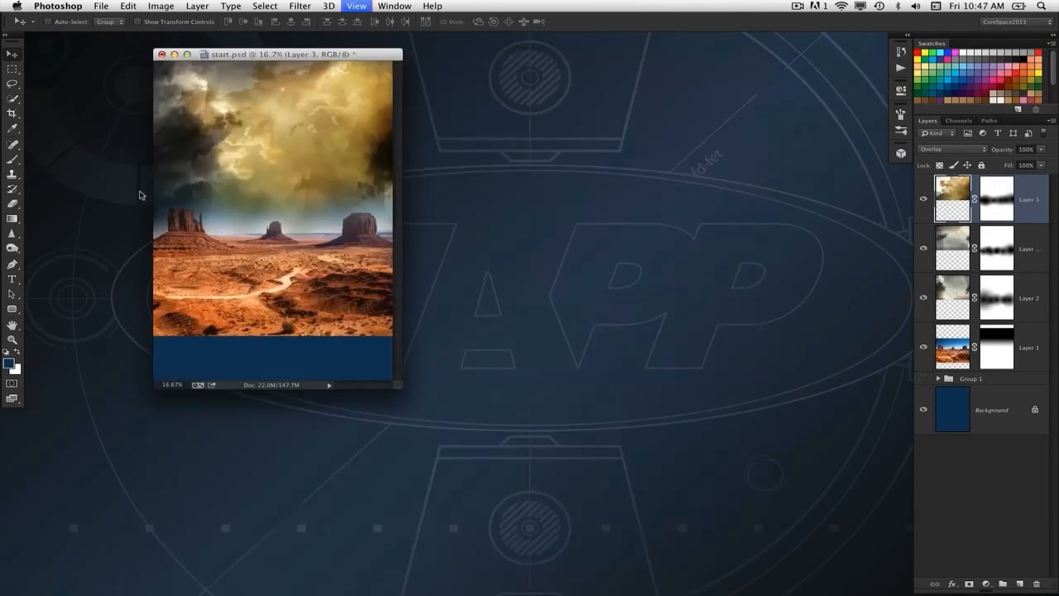
{"action": "key", "text": "super+equal"}
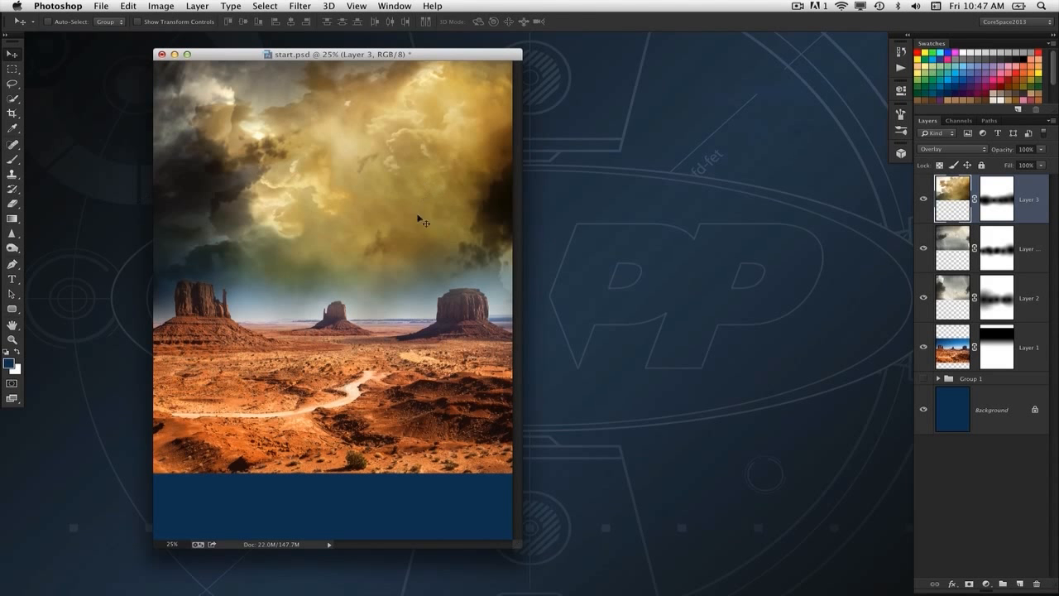
Duplicate the desert layer and colorize the copy using Hue/Saturation with hue 27 and saturation 61
{"action": "left_click", "coordinate": [951, 354]}
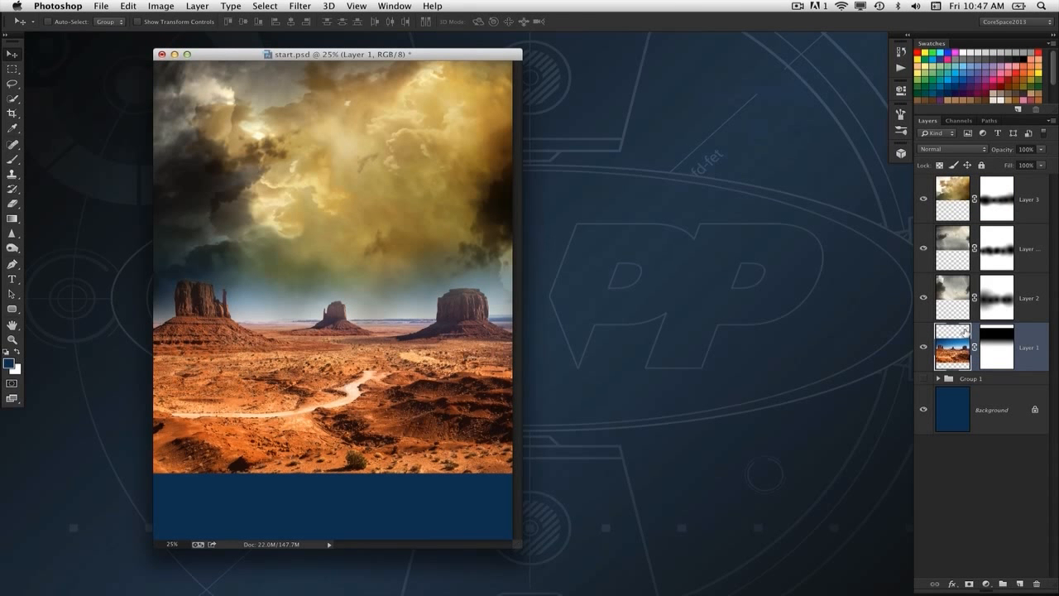
{"action": "key", "text": "super+j"}
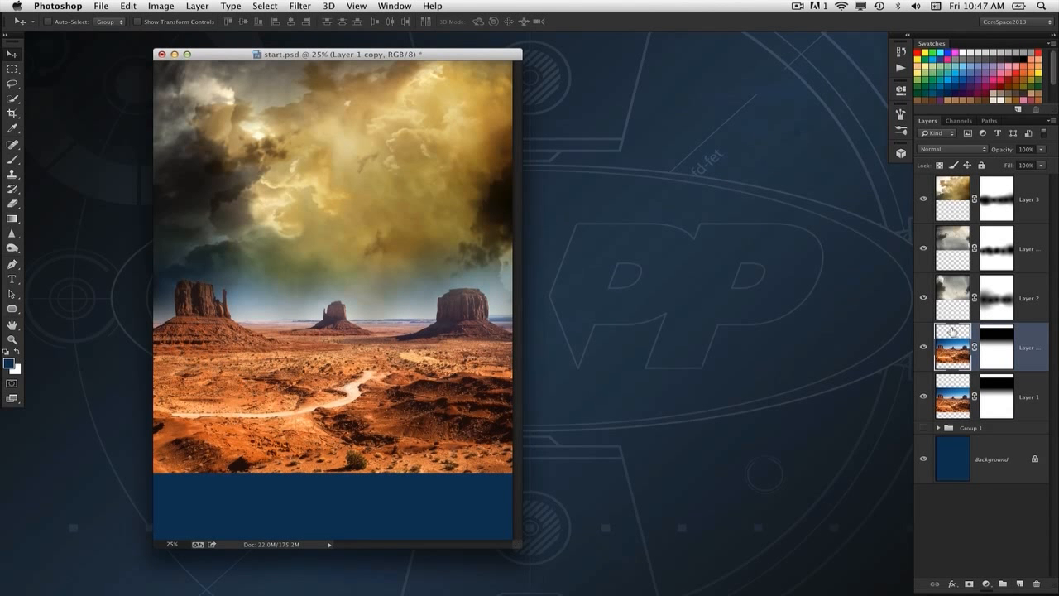
{"action": "left_click", "coordinate": [296, 5]}
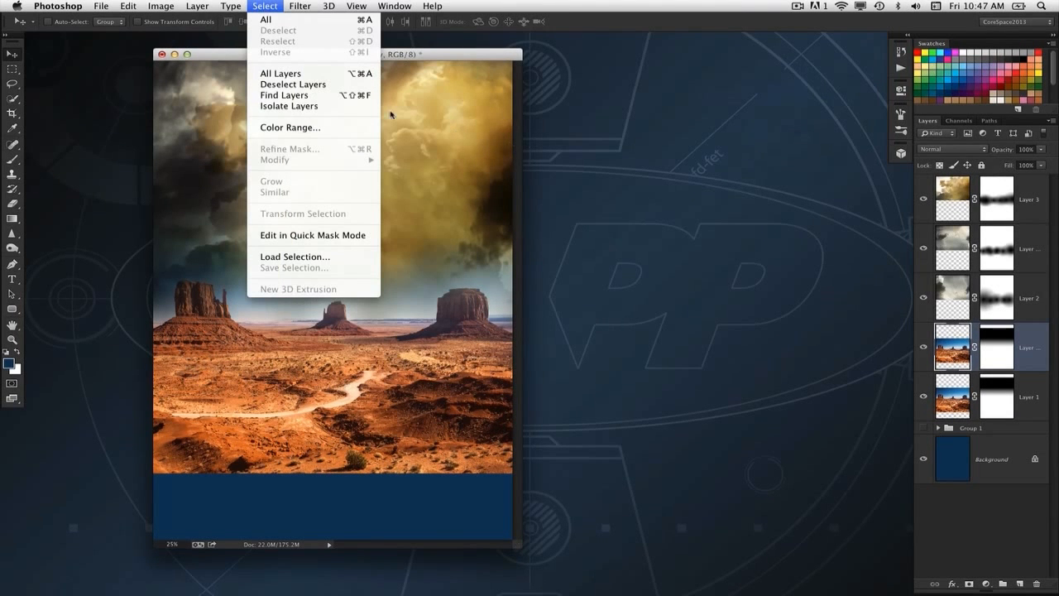
{"action": "mouse_move", "coordinate": [177, 41]}
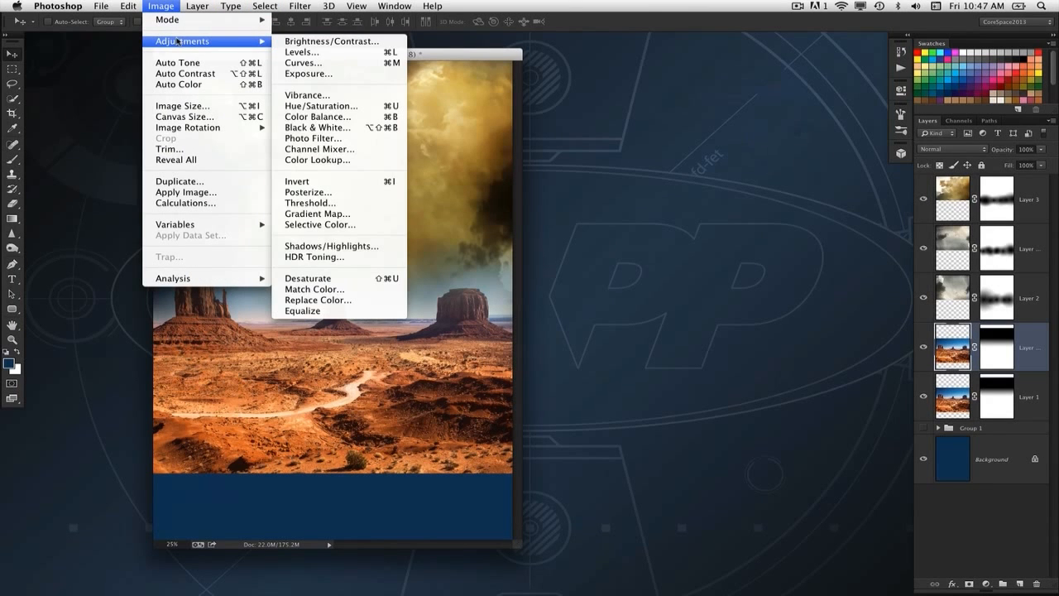
{"action": "left_click", "coordinate": [354, 105]}
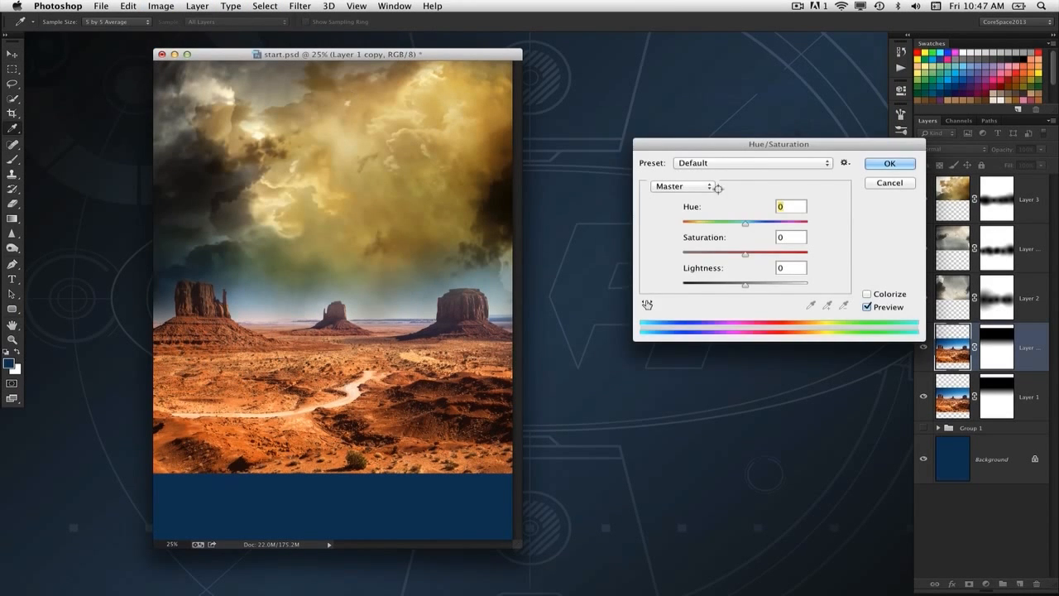
{"action": "left_click_drag", "start_coordinate": [712, 146], "coordinate": [642, 110]}
{"action": "left_click", "coordinate": [807, 258]}
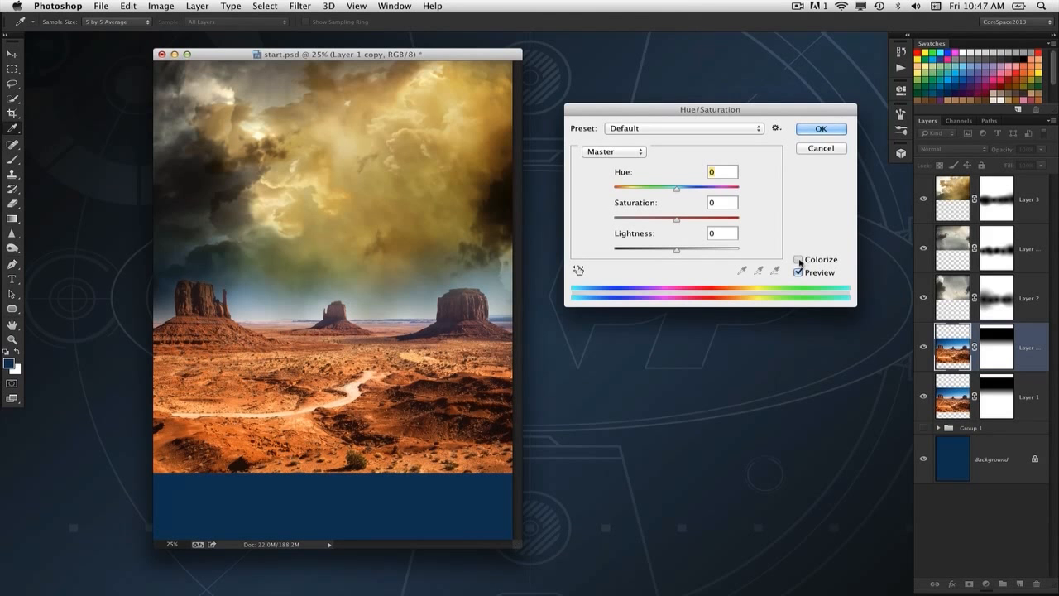
{"action": "left_click_drag", "start_coordinate": [653, 190], "coordinate": [668, 220]}
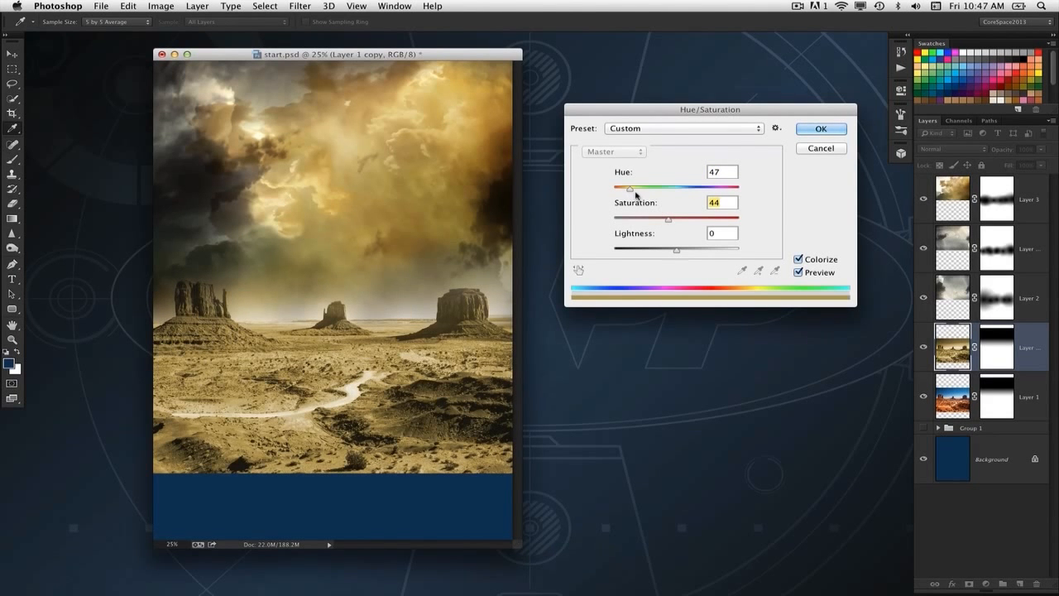
{"action": "left_click_drag", "start_coordinate": [631, 189], "coordinate": [628, 191]}
{"action": "left_click_drag", "start_coordinate": [668, 220], "coordinate": [690, 224]}
{"action": "left_click_drag", "start_coordinate": [629, 190], "coordinate": [623, 194]}
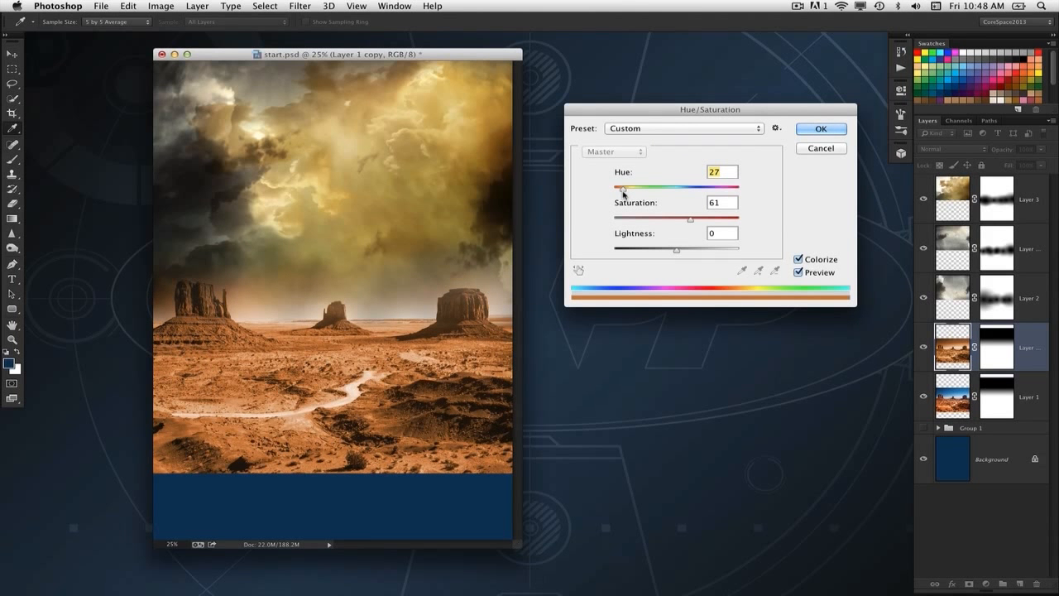
{"action": "left_click", "coordinate": [815, 131]}
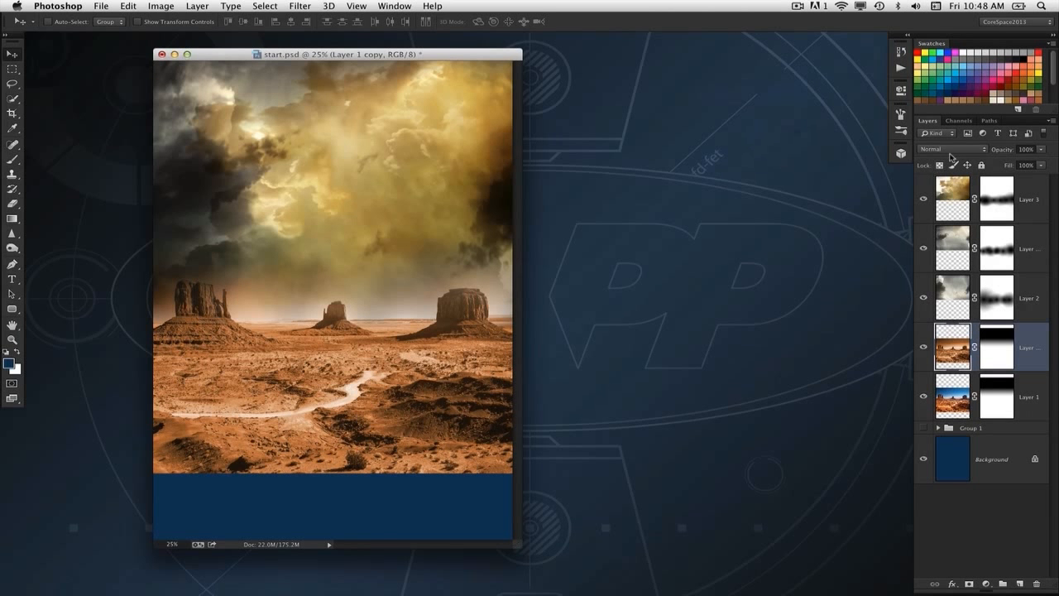
Set the colorized desert copy to Multiply blending and lower the original desert layer's saturation to -30
{"action": "left_click", "coordinate": [955, 152]}
{"action": "left_click", "coordinate": [951, 178]}
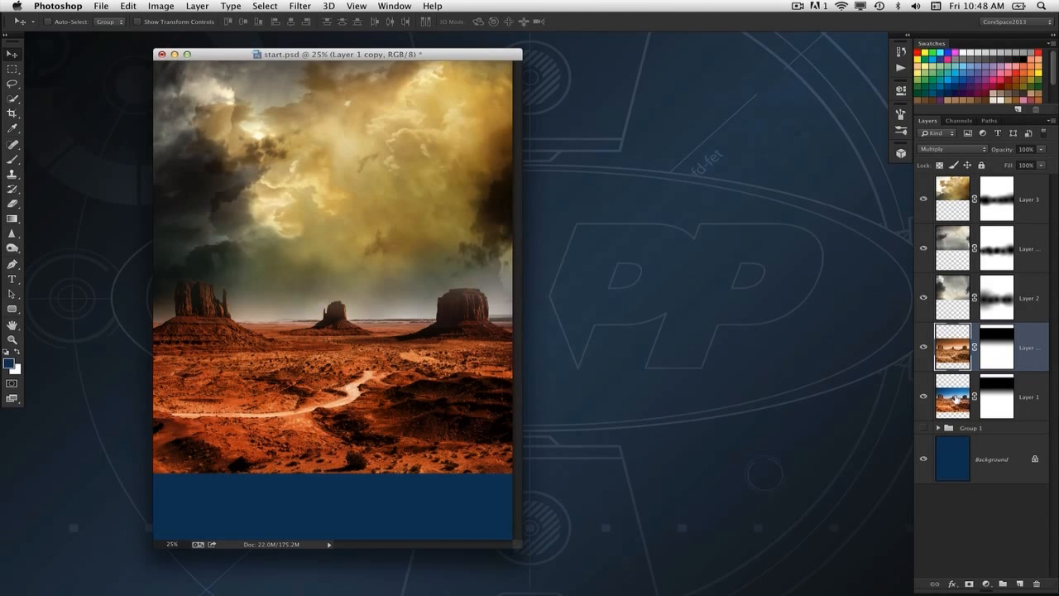
{"action": "left_click", "coordinate": [965, 401]}
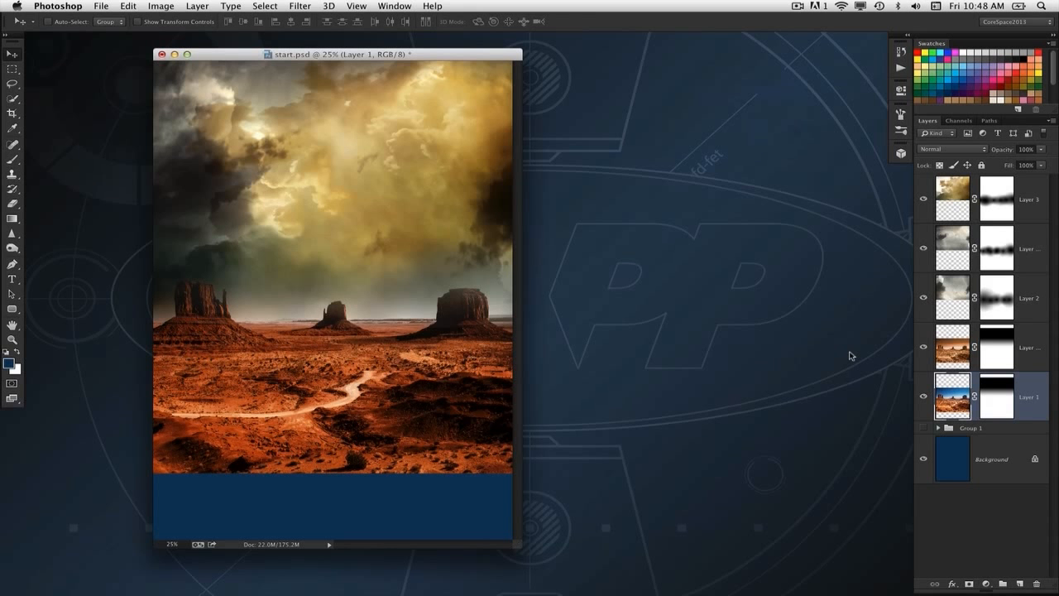
{"action": "key", "text": "super+u"}
{"action": "left_click_drag", "start_coordinate": [635, 111], "coordinate": [678, 111]}
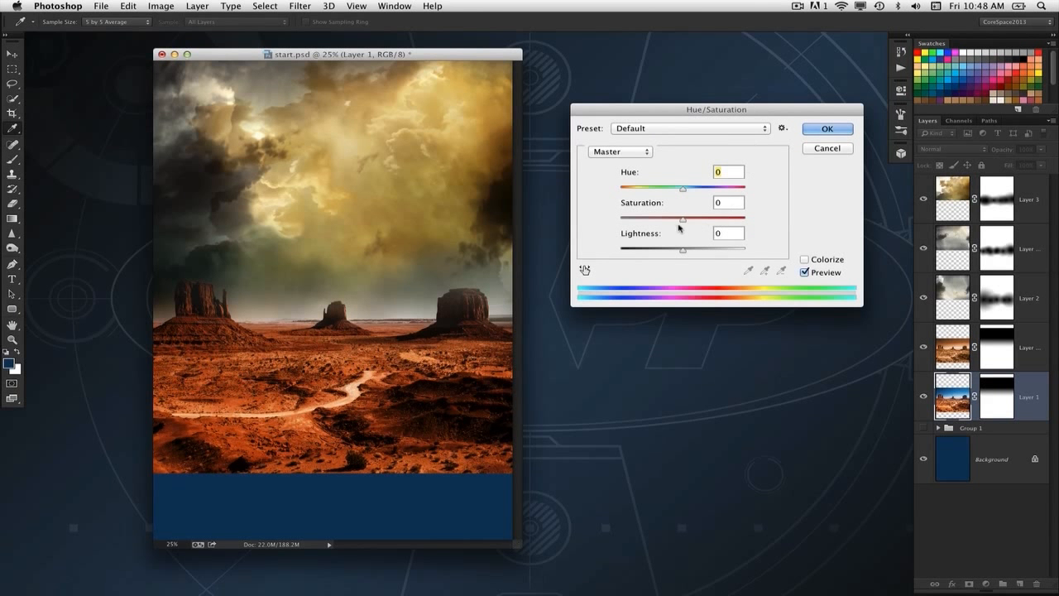
{"action": "left_click_drag", "start_coordinate": [683, 220], "coordinate": [660, 225]}
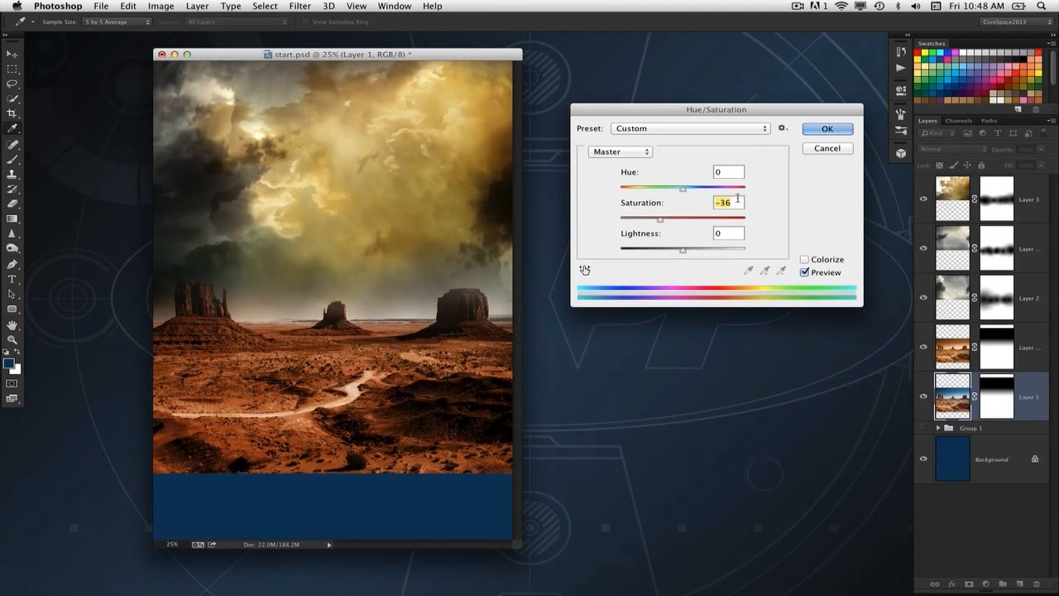
{"action": "type", "text": "-30"}
{"action": "left_click", "coordinate": [826, 133]}
{"action": "key", "text": "super+z"}
{"action": "key", "text": "super+z"}
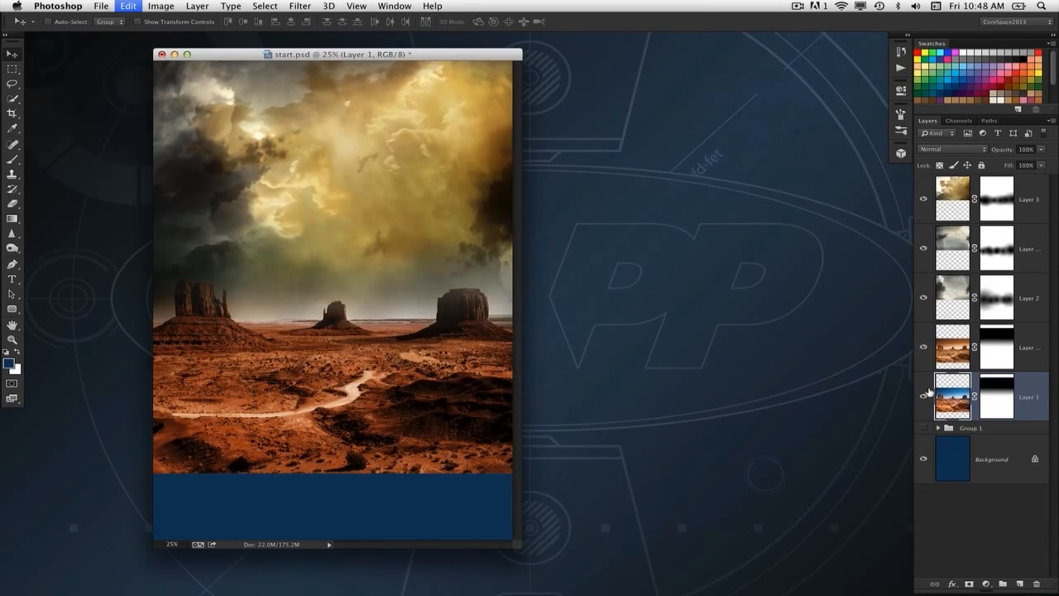
Darken the desert copy's midtones to 0.71 with Levels
{"action": "left_click", "coordinate": [960, 337]}
{"action": "key", "text": "super+l"}
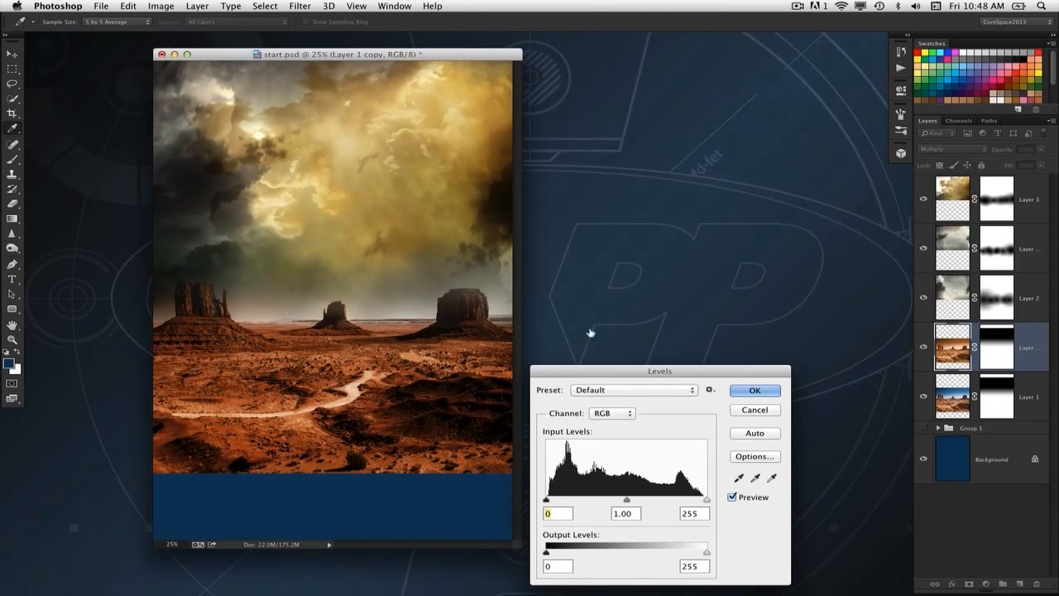
{"action": "left_click_drag", "start_coordinate": [598, 374], "coordinate": [627, 188]}
{"action": "left_click_drag", "start_coordinate": [656, 315], "coordinate": [672, 316]}
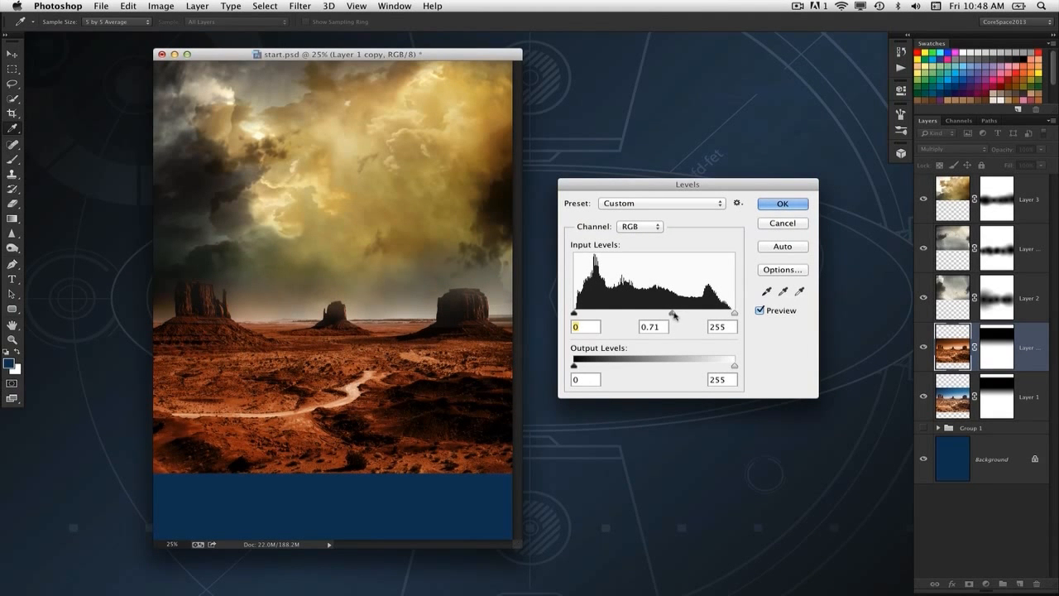
{"action": "left_click", "coordinate": [779, 211]}
Colorize the desert copy again using Hue/Saturation with saturation 37 and a slightly yellower brown hue
{"action": "key", "text": "super+u"}
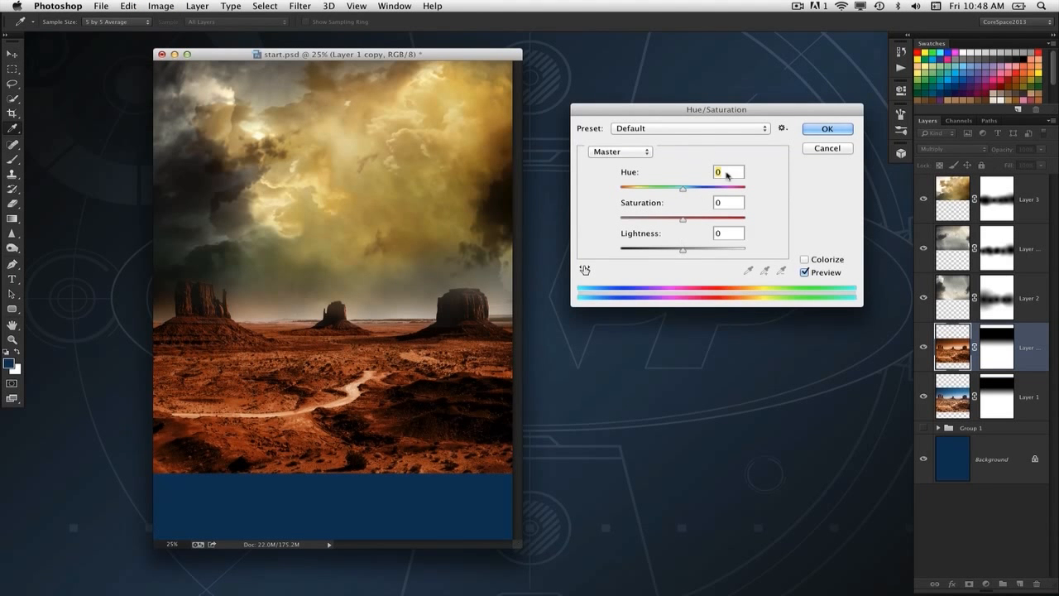
{"action": "left_click", "coordinate": [804, 259]}
{"action": "left_click_drag", "start_coordinate": [693, 188], "coordinate": [667, 225]}
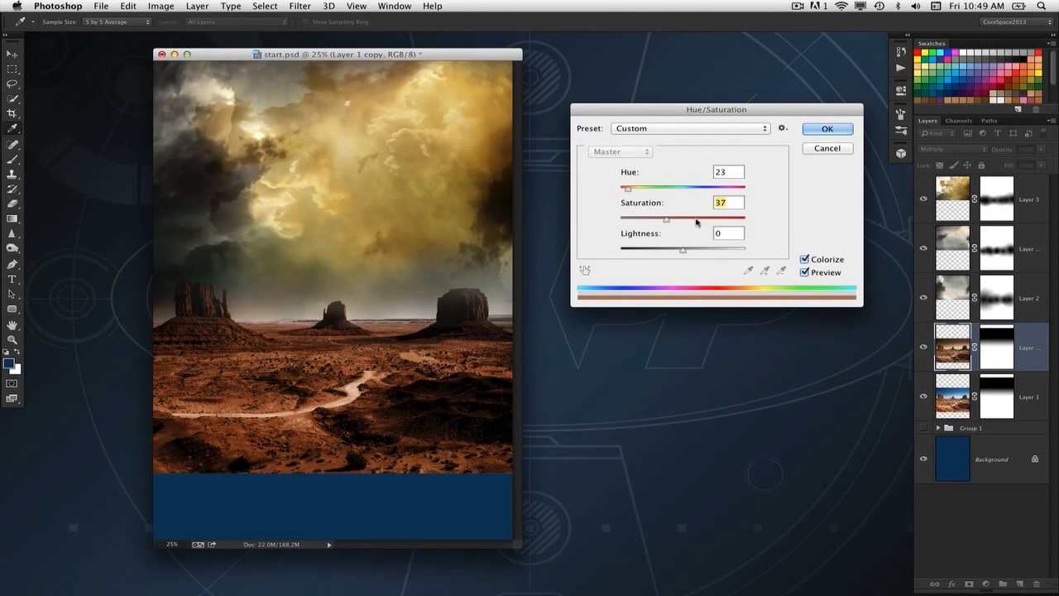
{"action": "left_click_drag", "start_coordinate": [628, 188], "coordinate": [632, 191]}
{"action": "left_click", "coordinate": [819, 130]}
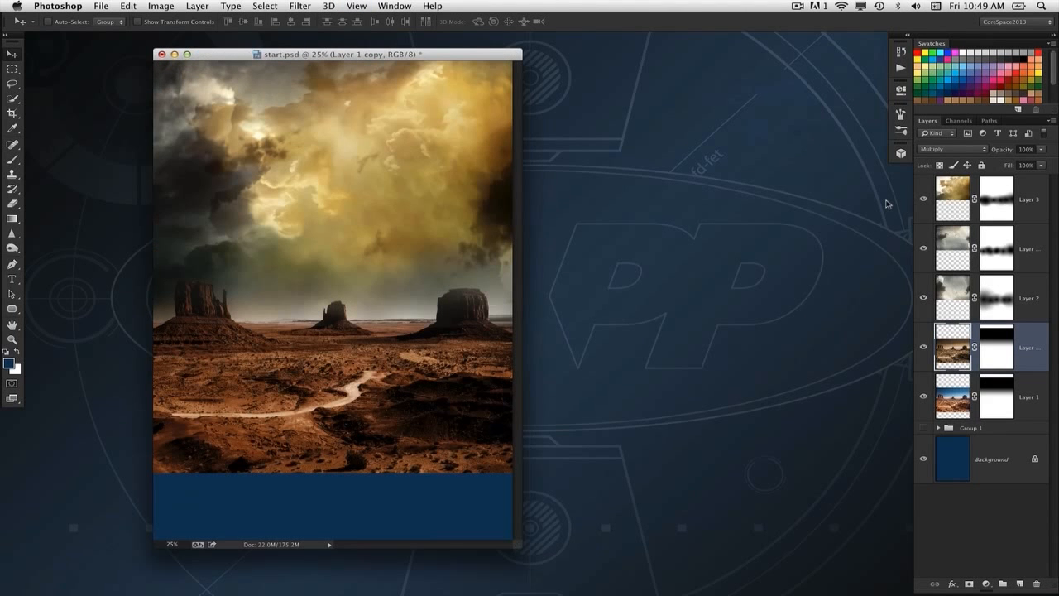
Restore the minimized rock arch photo Fotolia_42798162_Subscription_XL.jpg and place its window alongside the poster
{"action": "left_click_drag", "start_coordinate": [382, 55], "coordinate": [351, 54]}
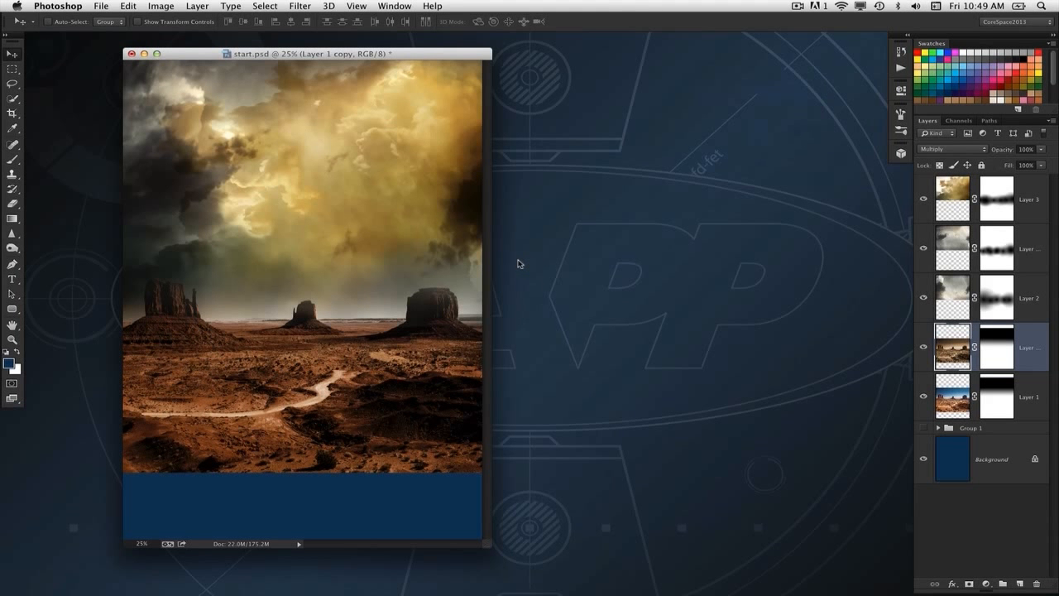
{"action": "mouse_move", "coordinate": [666, 585]}
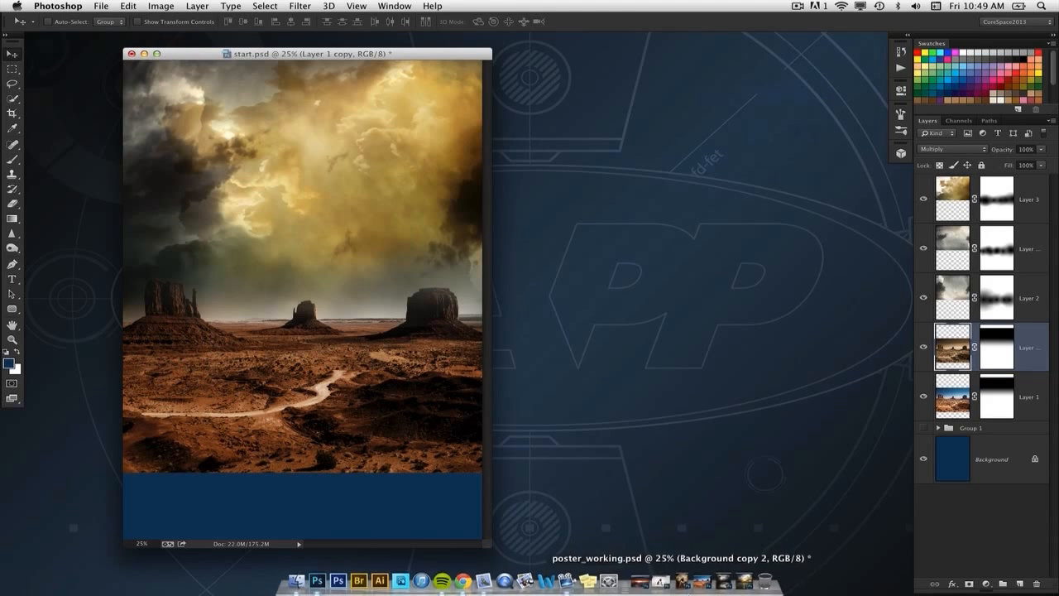
{"action": "left_click", "coordinate": [646, 583]}
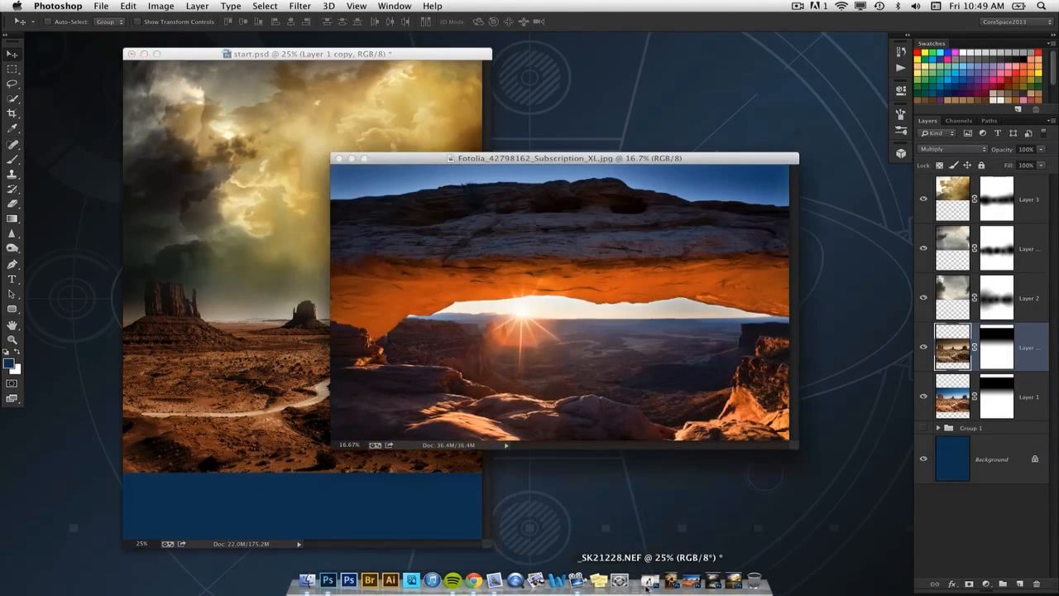
{"action": "left_click_drag", "start_coordinate": [497, 159], "coordinate": [483, 156]}
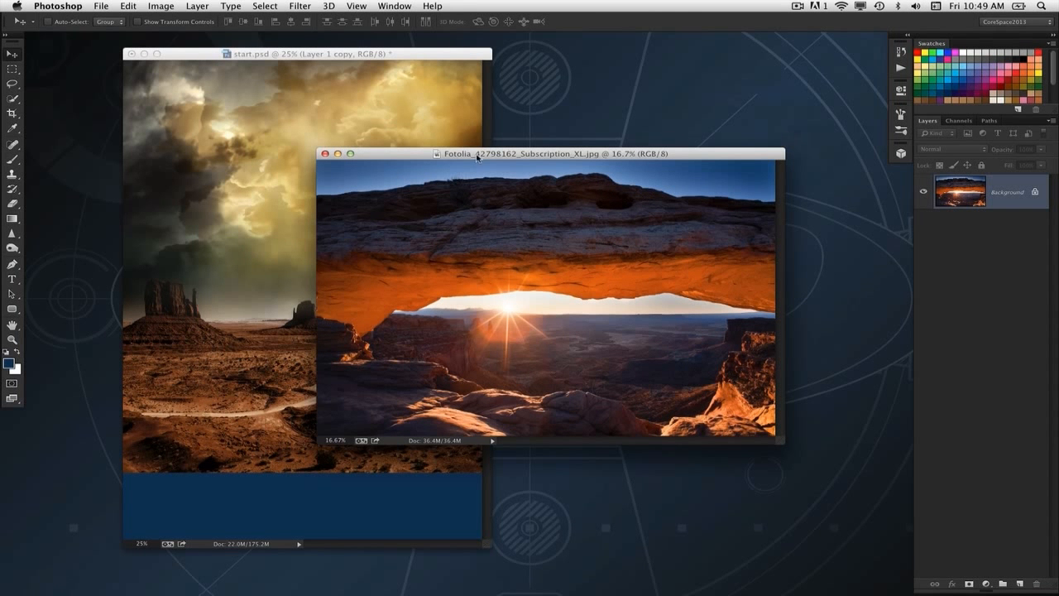
{"action": "left_click_drag", "start_coordinate": [476, 155], "coordinate": [481, 153]}
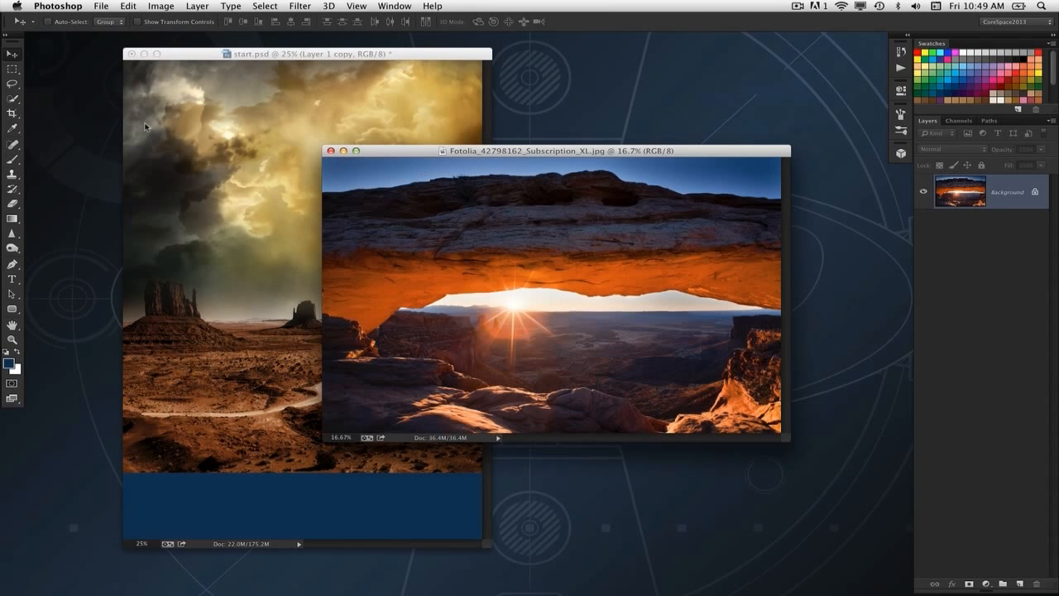
Select the whole rock arch in the photo with the Quick Selection tool, leaving out the sky and the canyon below
{"action": "left_click", "coordinate": [14, 100]}
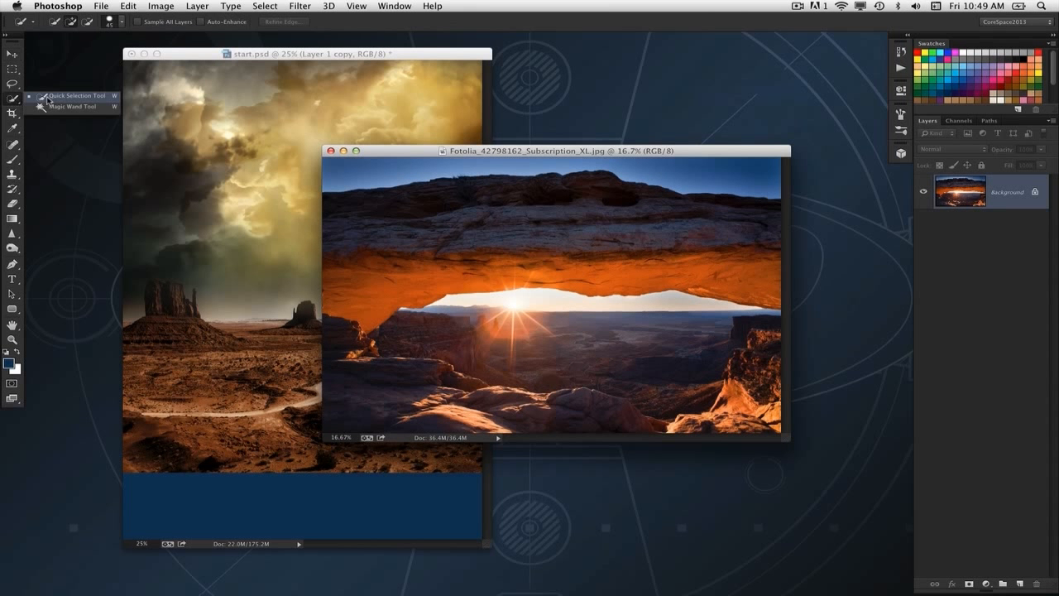
{"action": "left_click", "coordinate": [89, 100]}
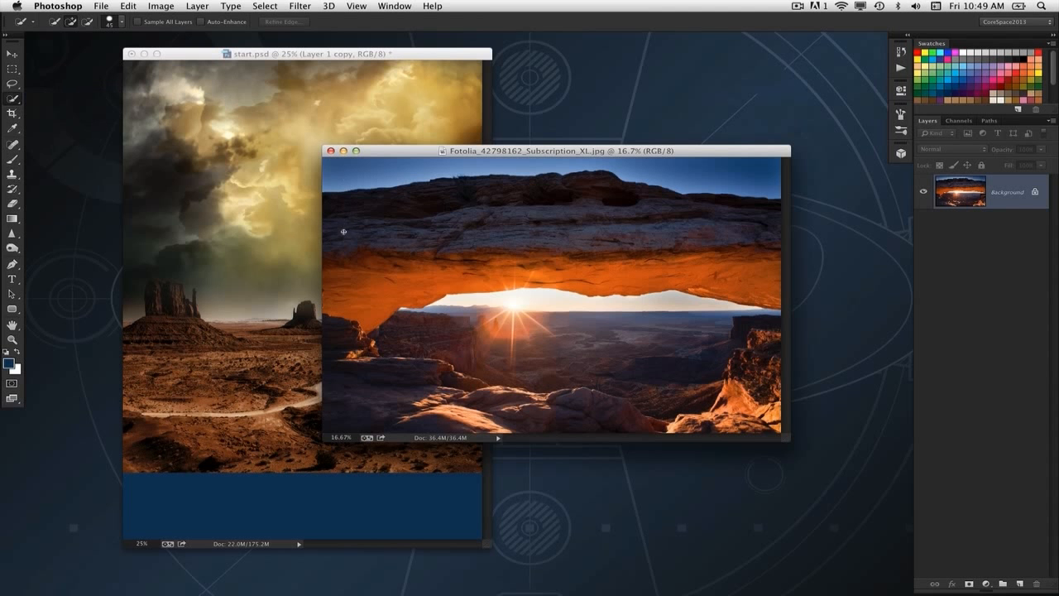
{"action": "mouse_move", "coordinate": [348, 288]}
{"action": "left_mouse_down"}
{"action": "mouse_move", "coordinate": [350, 258]}
{"action": "mouse_move", "coordinate": [375, 239]}
{"action": "mouse_move", "coordinate": [510, 223]}
{"action": "mouse_move", "coordinate": [735, 232]}
{"action": "left_mouse_up"}
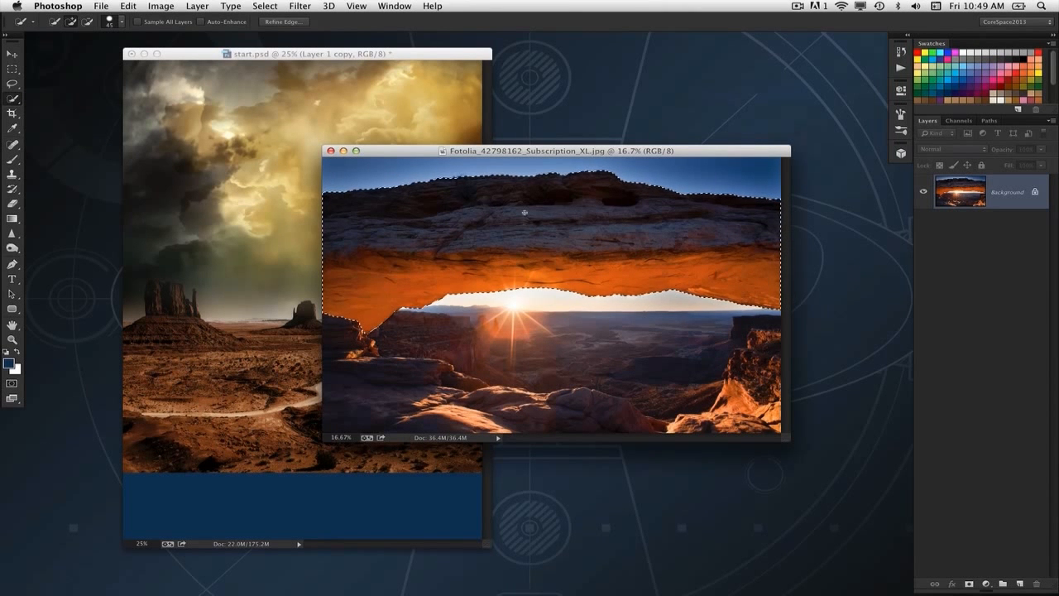
Copy the selected rock arch into start.psd with the Move tool and close the arch photo
{"action": "left_click_drag", "start_coordinate": [441, 151], "coordinate": [569, 154]}
{"action": "left_click", "coordinate": [12, 55]}
{"action": "left_click_drag", "start_coordinate": [583, 256], "coordinate": [352, 268]}
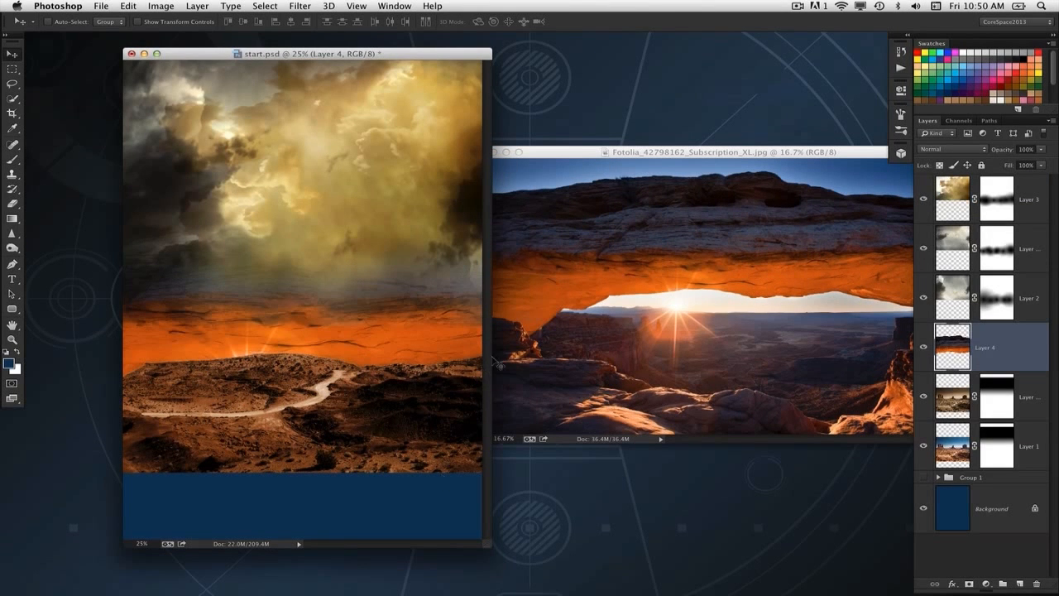
{"action": "left_click", "coordinate": [653, 241]}
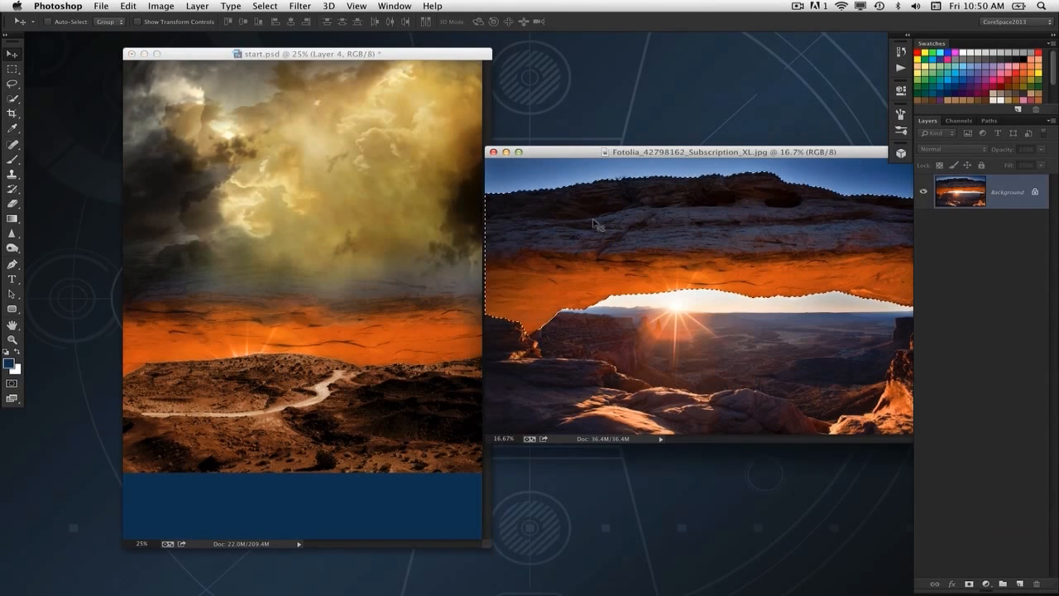
{"action": "left_click", "coordinate": [496, 152]}
Place the rock arch layer above all others, scale it to about 57.8% with Free Transform, and position it across the poster's lower edge
{"action": "left_click_drag", "start_coordinate": [946, 342], "coordinate": [957, 190]}
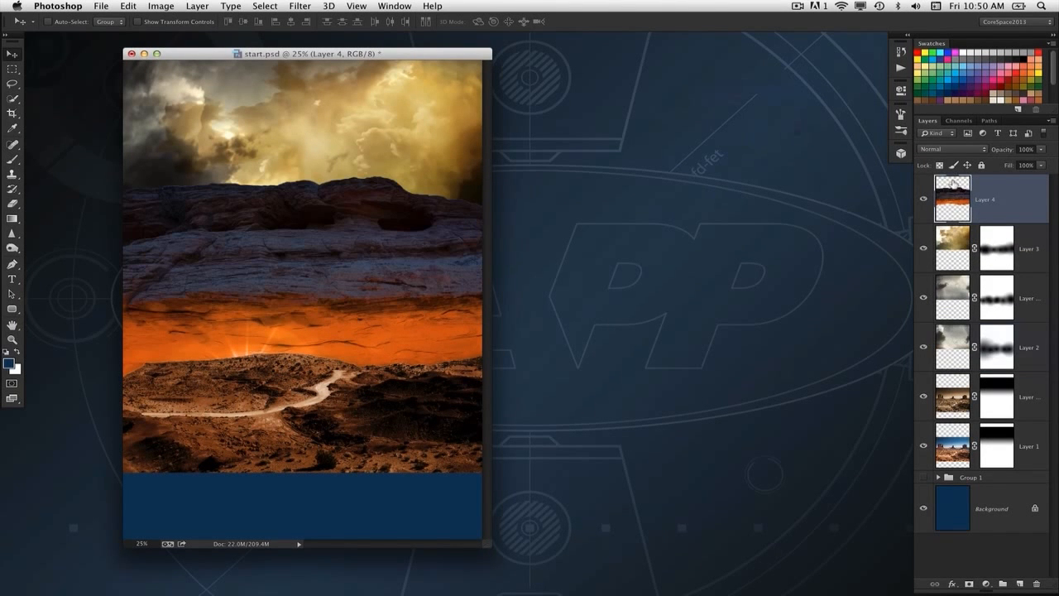
{"action": "key", "text": "super+0"}
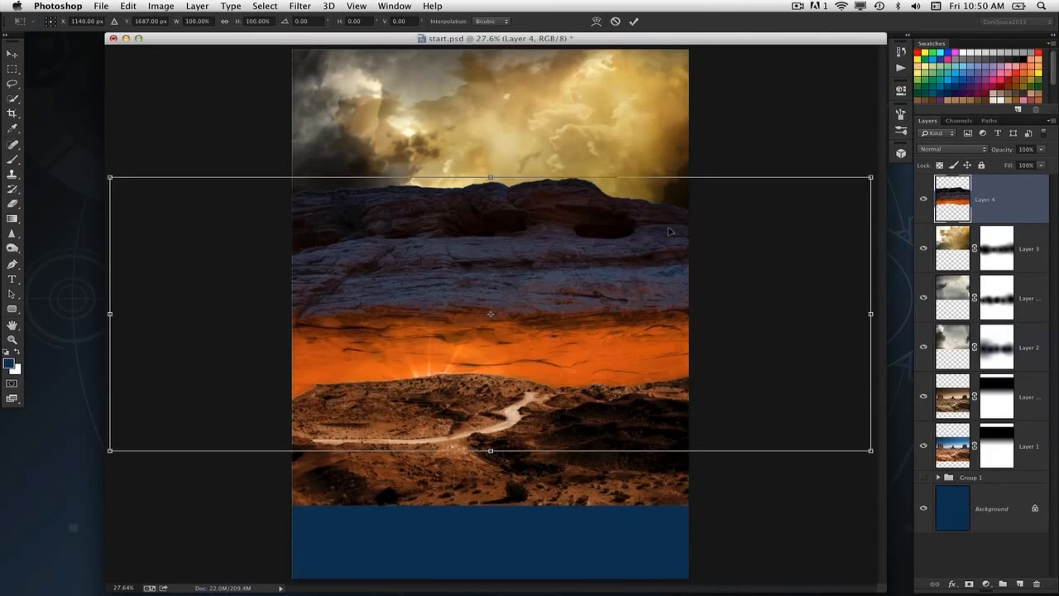
{"action": "left_click_drag", "start_coordinate": [873, 176], "coordinate": [709, 236]}
{"action": "left_click_drag", "start_coordinate": [591, 315], "coordinate": [591, 528]}
{"action": "key", "text": "super+minus"}
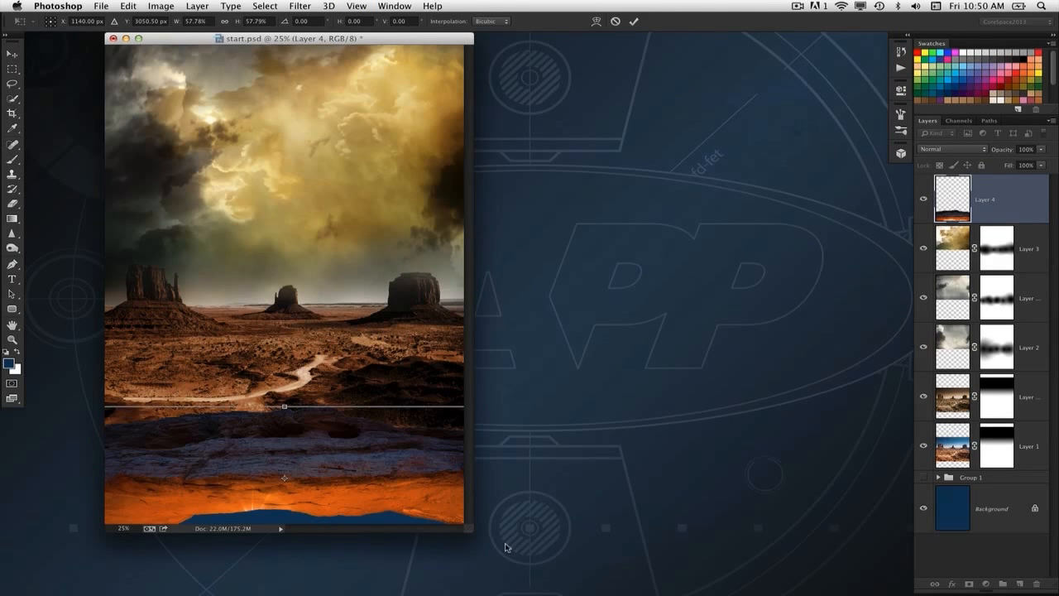
{"action": "left_click_drag", "start_coordinate": [470, 527], "coordinate": [635, 574]}
{"action": "left_click_drag", "start_coordinate": [438, 488], "coordinate": [443, 497]}
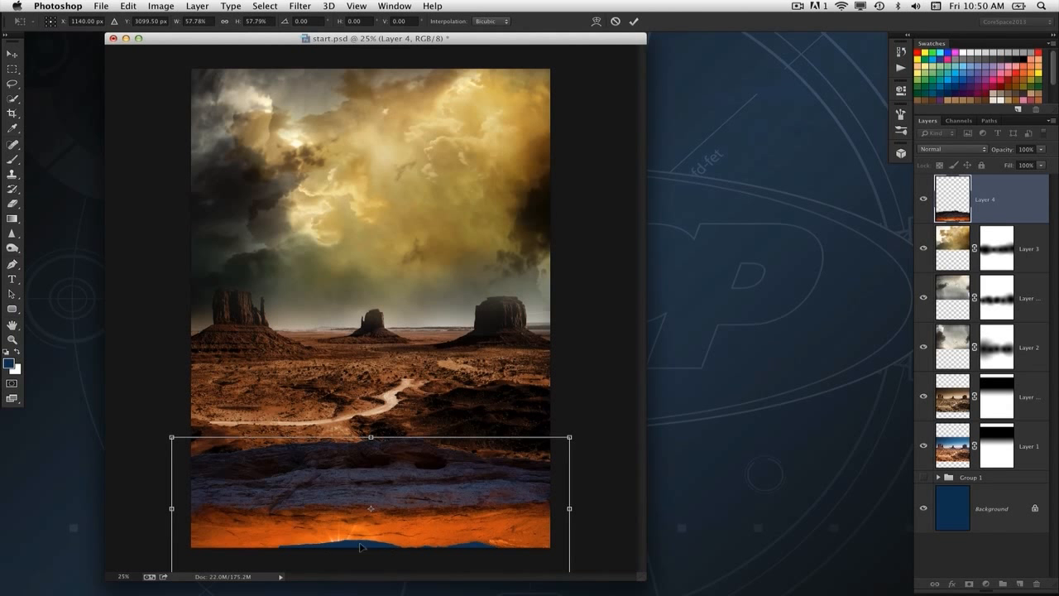
{"action": "left_click_drag", "start_coordinate": [358, 505], "coordinate": [335, 480]}
{"action": "key", "text": "ctrl+r"}
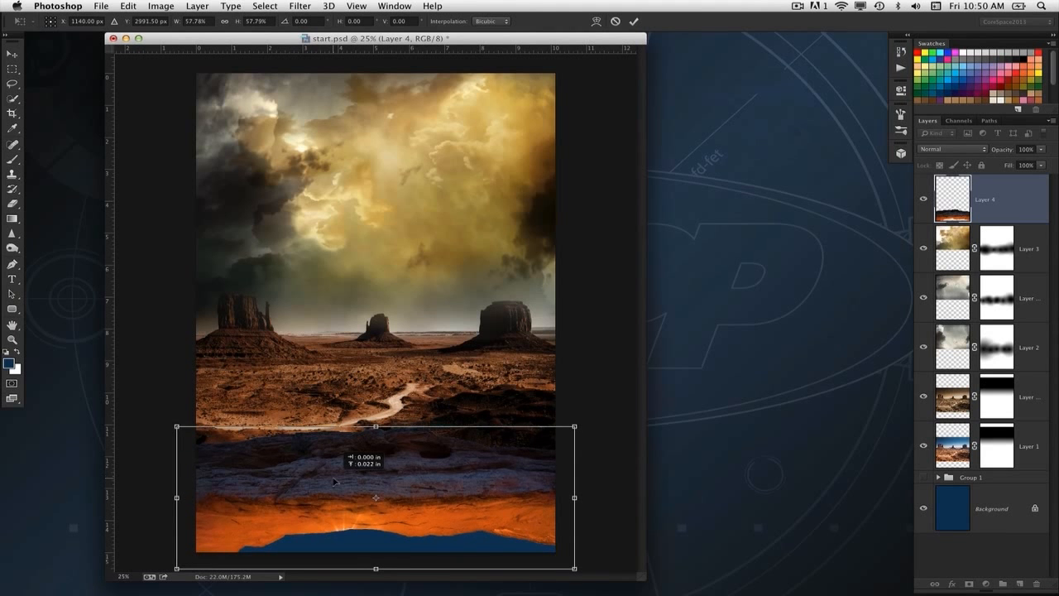
{"action": "key", "text": "ctrl+r"}
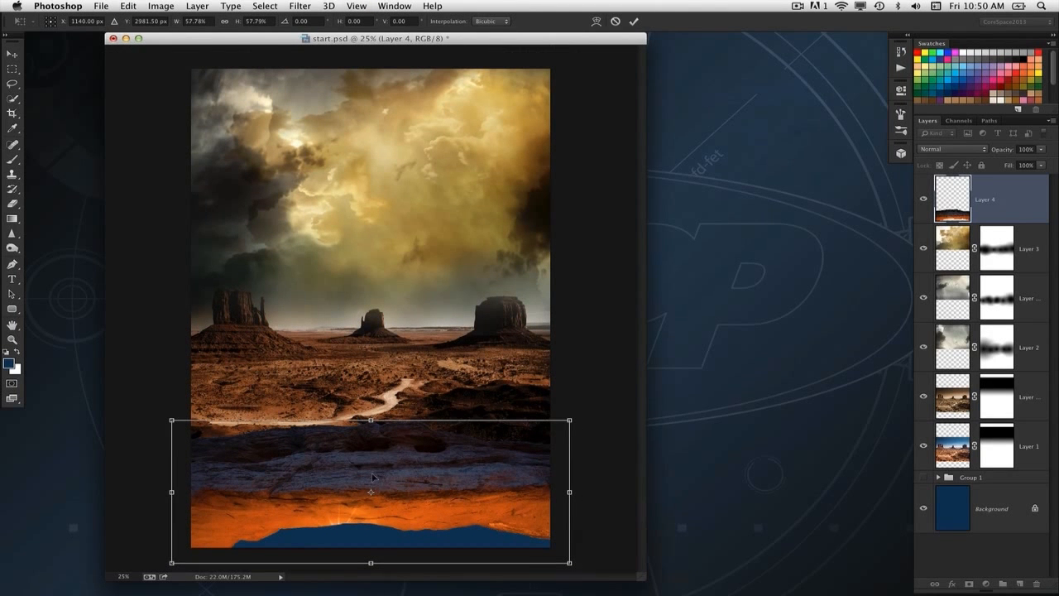
{"action": "right_click", "coordinate": [386, 479]}
{"action": "left_click", "coordinate": [475, 495]}
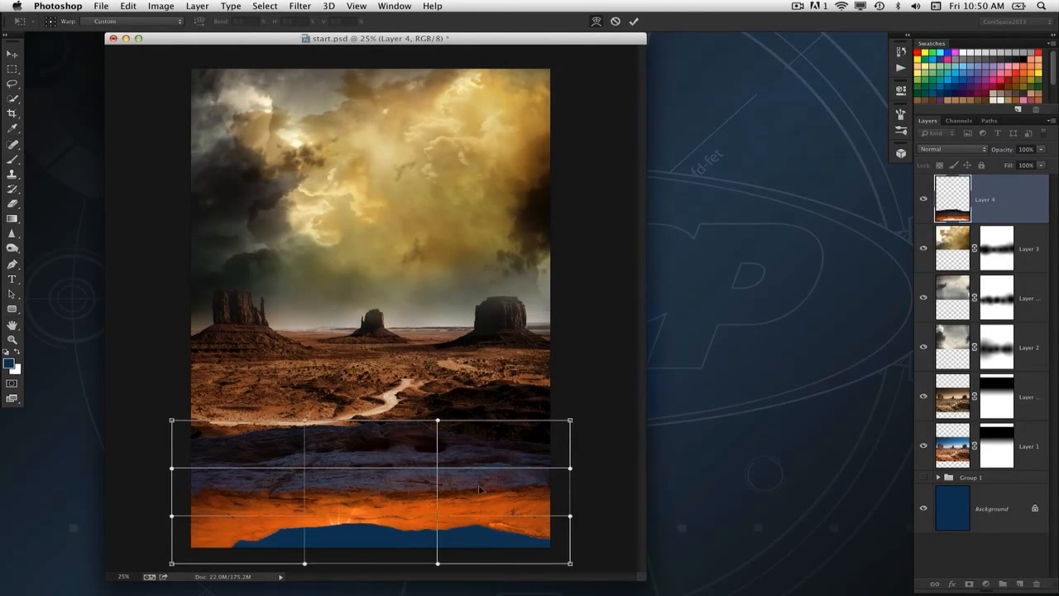
{"action": "left_click_drag", "start_coordinate": [480, 488], "coordinate": [493, 495]}
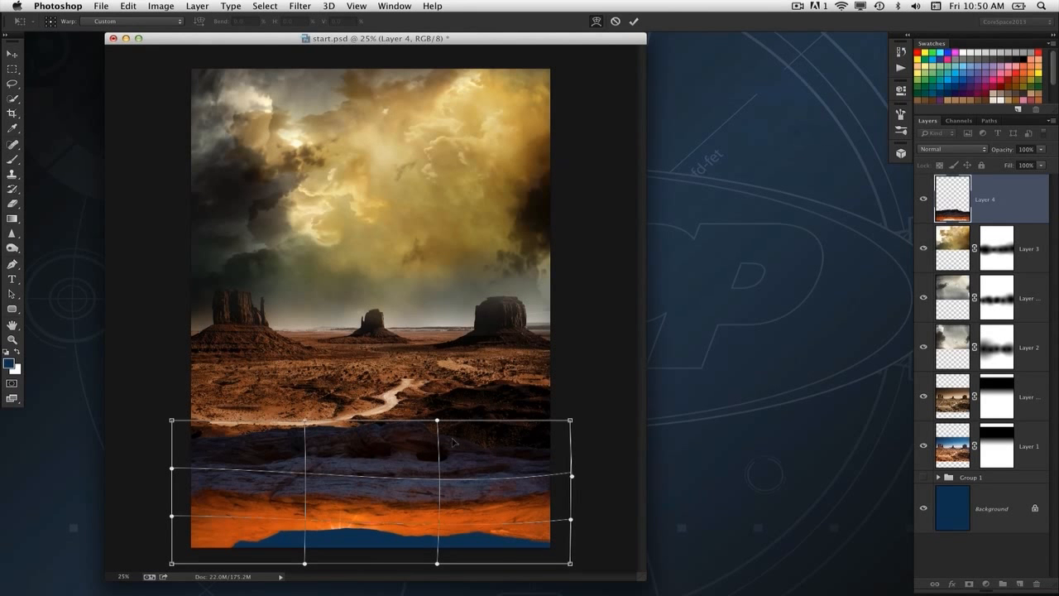
{"action": "left_click_drag", "start_coordinate": [453, 440], "coordinate": [411, 445]}
{"action": "key", "text": "Escape"}
Rotate the rock arch about 2.8 degrees clockwise, apply the transform, and nudge the rock slightly down
{"action": "left_click_drag", "start_coordinate": [554, 361], "coordinate": [591, 354]}
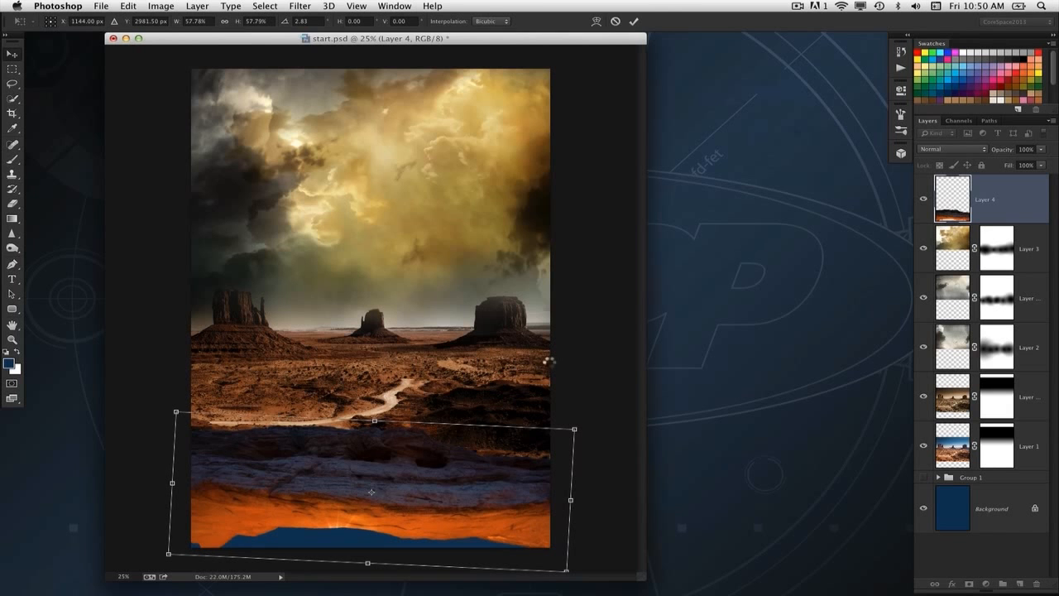
{"action": "key", "text": "Return"}
{"action": "left_click_drag", "start_coordinate": [314, 454], "coordinate": [318, 462]}
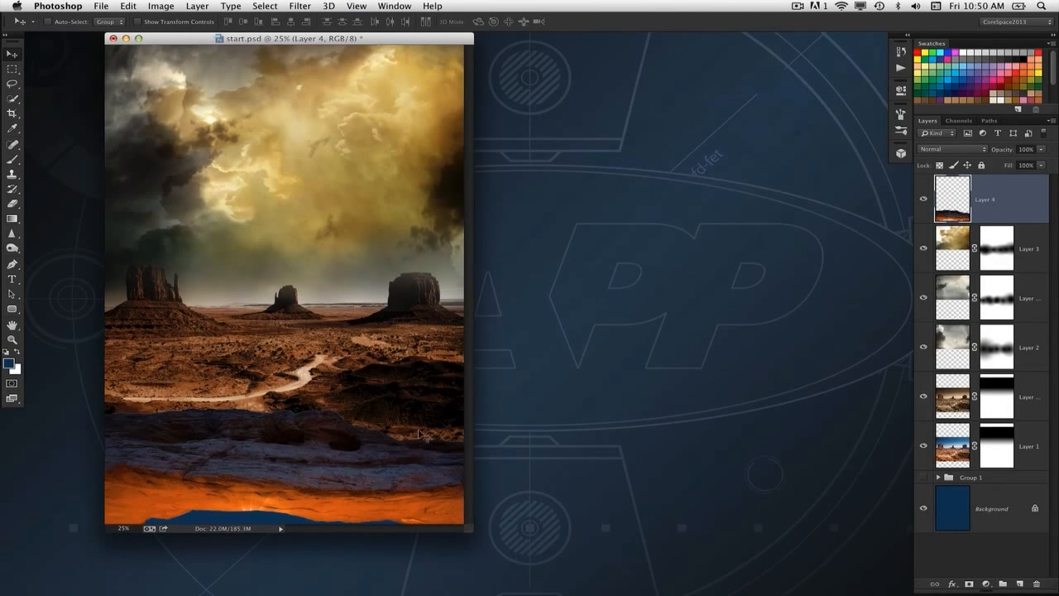
{"action": "left_click_drag", "start_coordinate": [396, 39], "coordinate": [376, 52]}
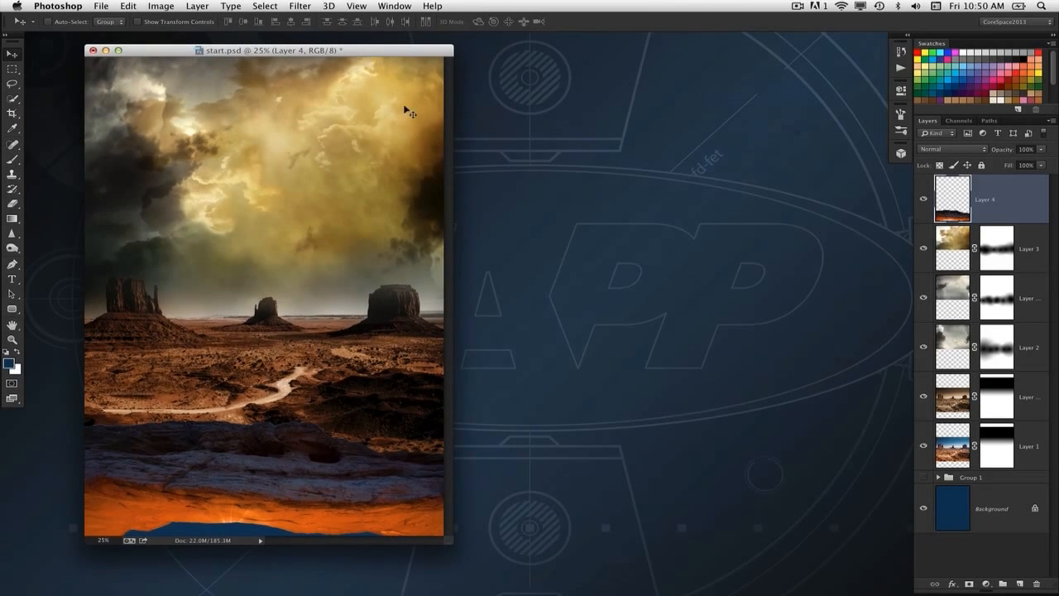